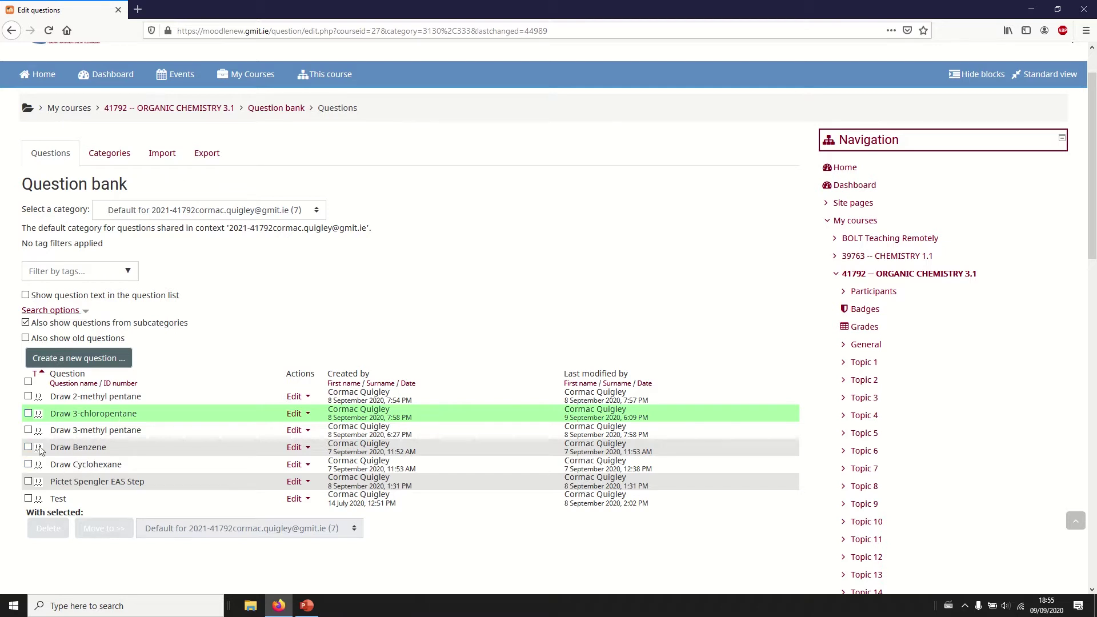
- Preview the Draw 3-methyl pentane question from its Edit menu in the question bank
left_click(308, 433)
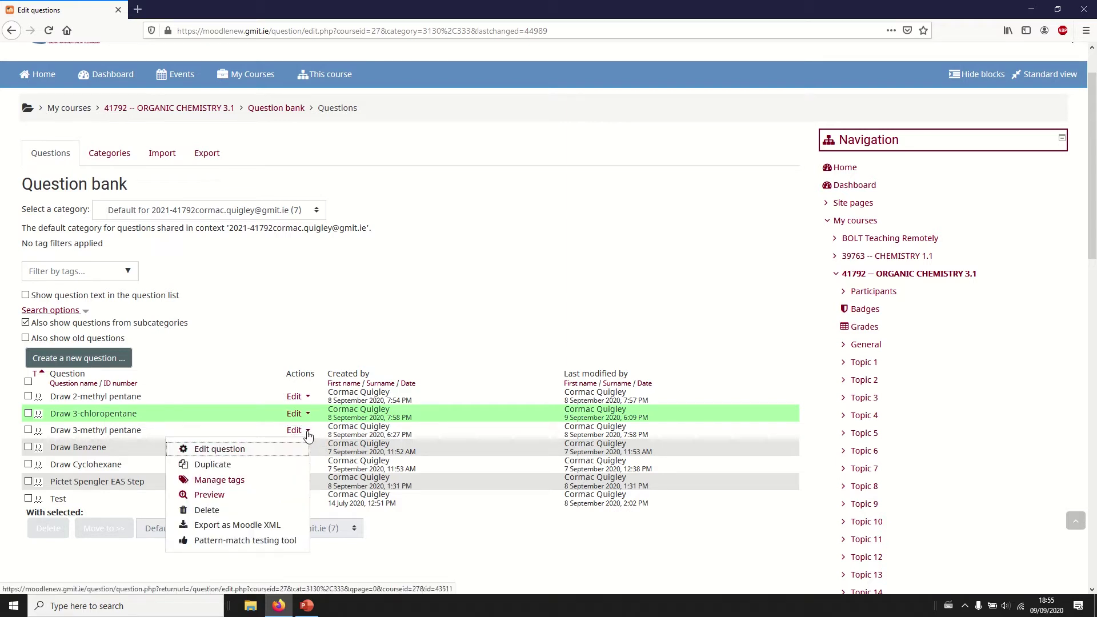
left_click(210, 495)
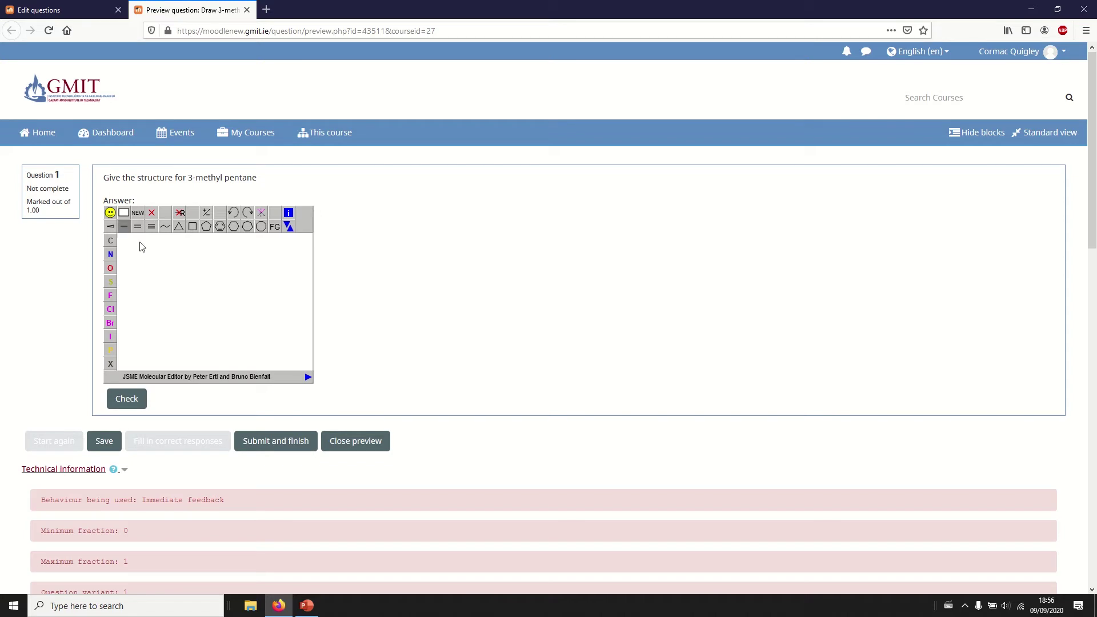
- Draw a zigzag chain with a methyl on the middle carbon and submit it, scoring 1.00/1.00
left_click(161, 226)
left_click_drag(162, 308, 203, 307)
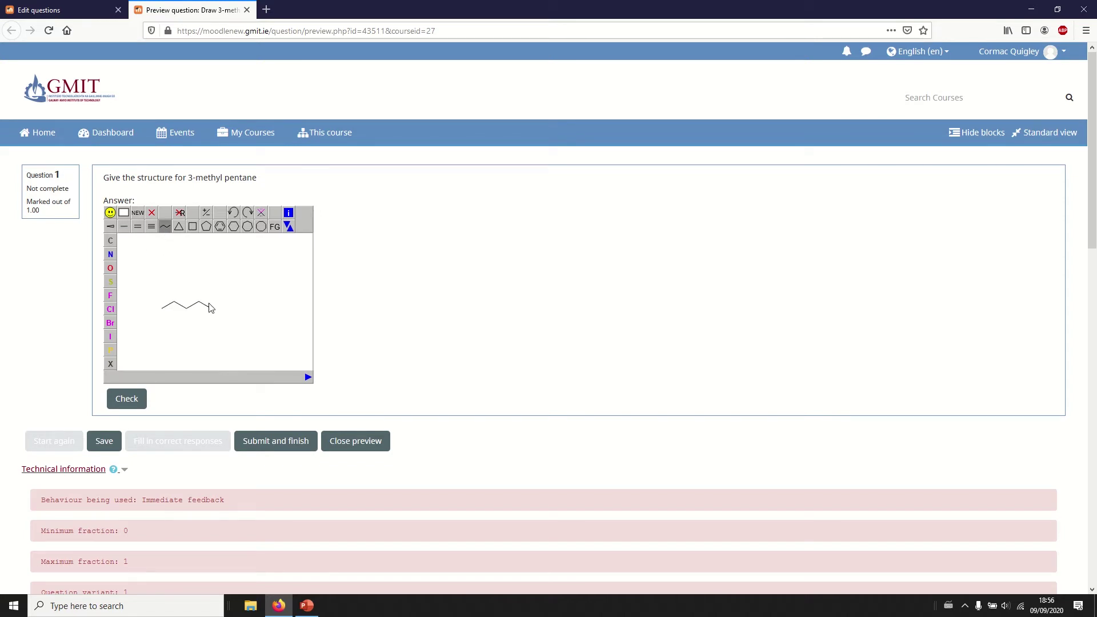
left_click(124, 227)
left_click(187, 309)
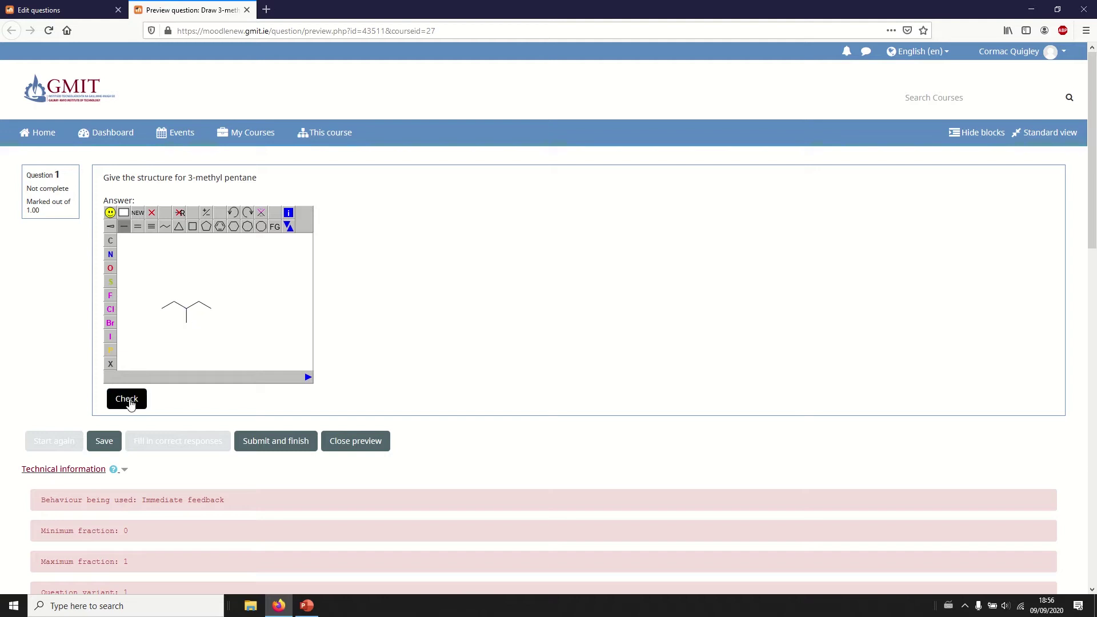
left_click(278, 444)
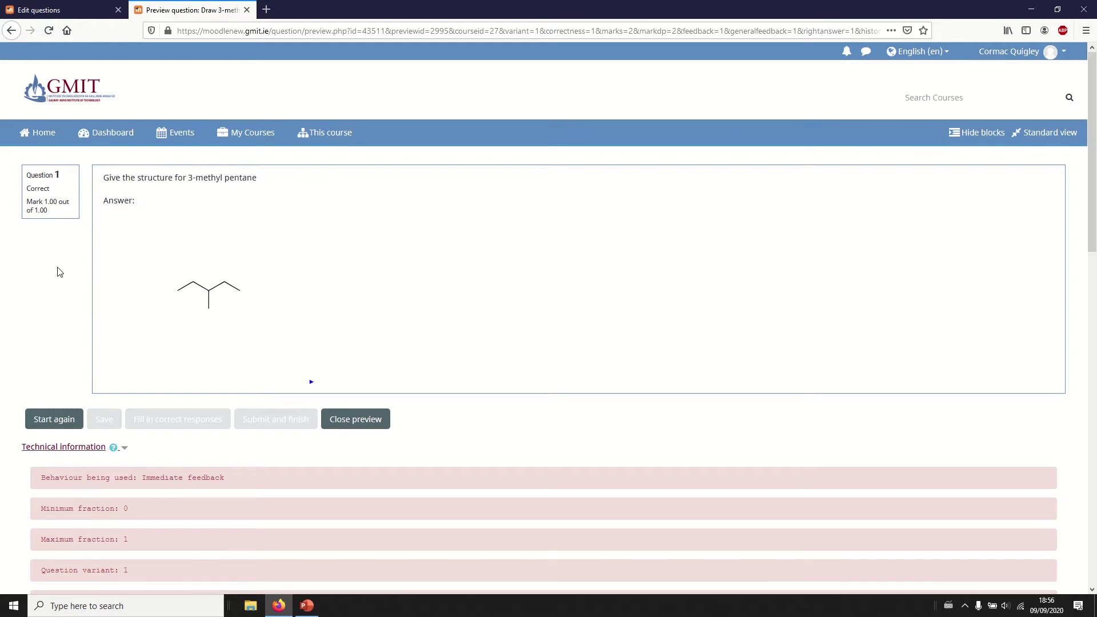
- Select the CCC(C)CC response summary under Technical information, then return to the question bank
scroll(80, 273, "down", 1)
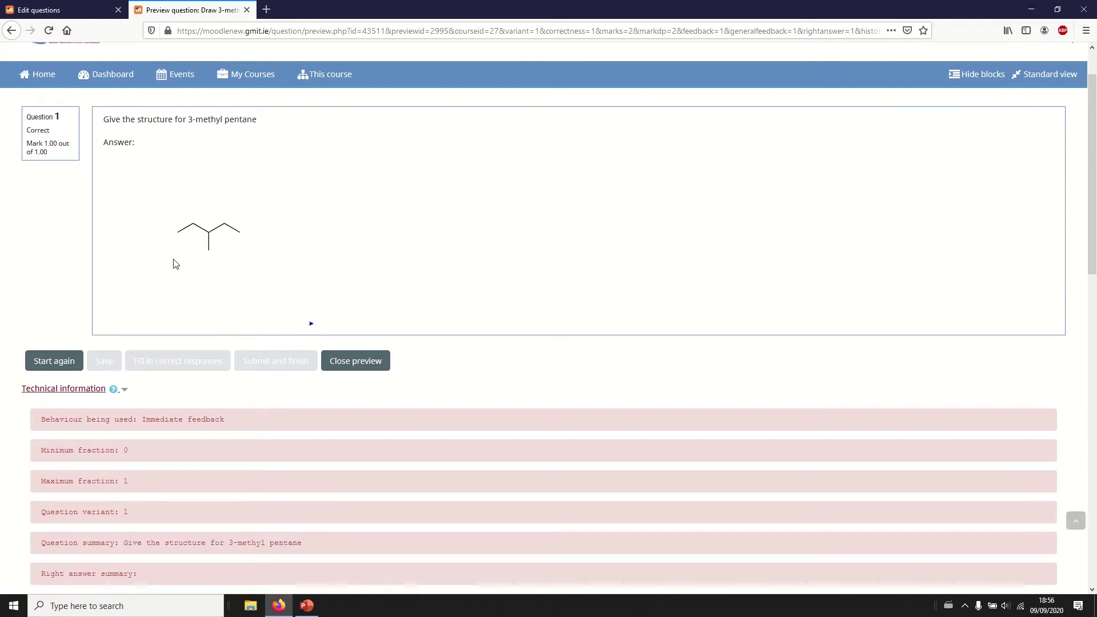
scroll(80, 264, "down", 7)
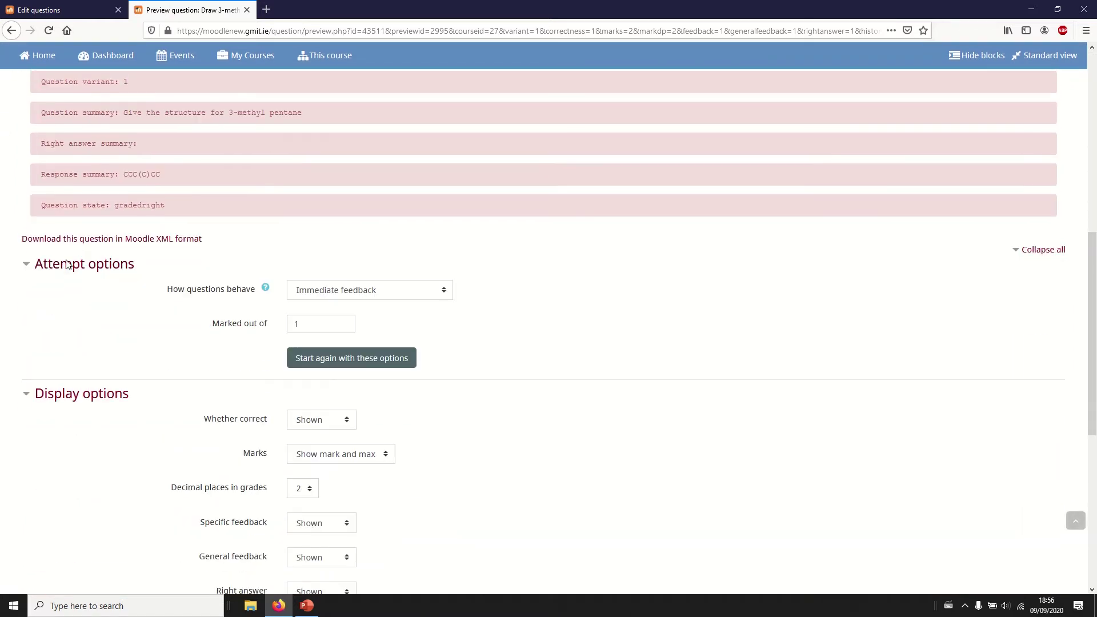
scroll(81, 264, "up", 2)
left_click_drag(123, 286, 166, 291)
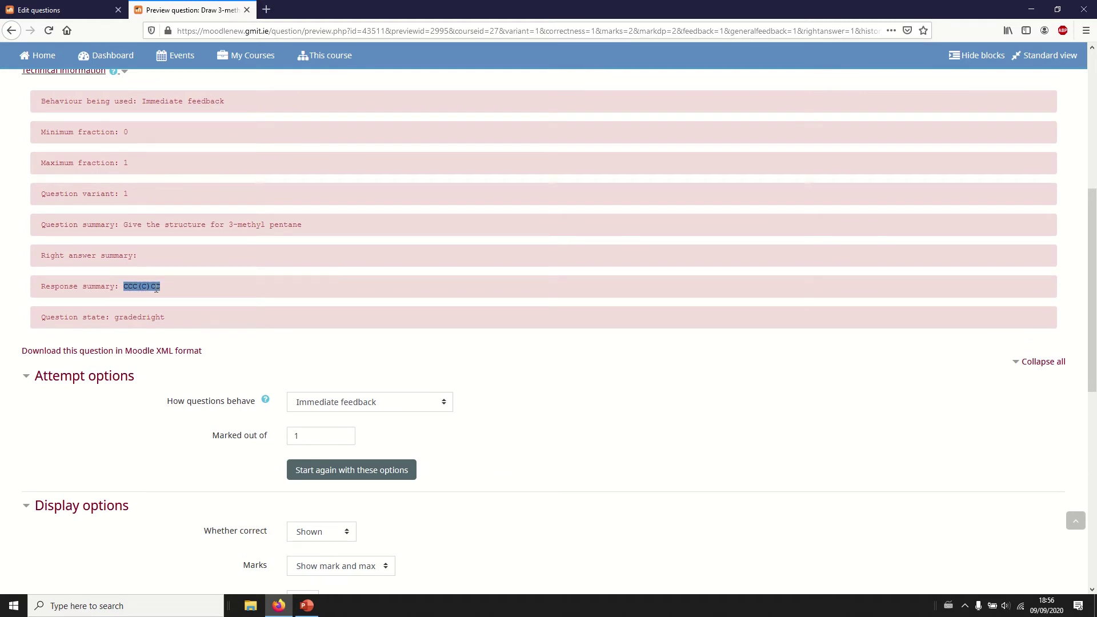
scroll(156, 289, "up", 1)
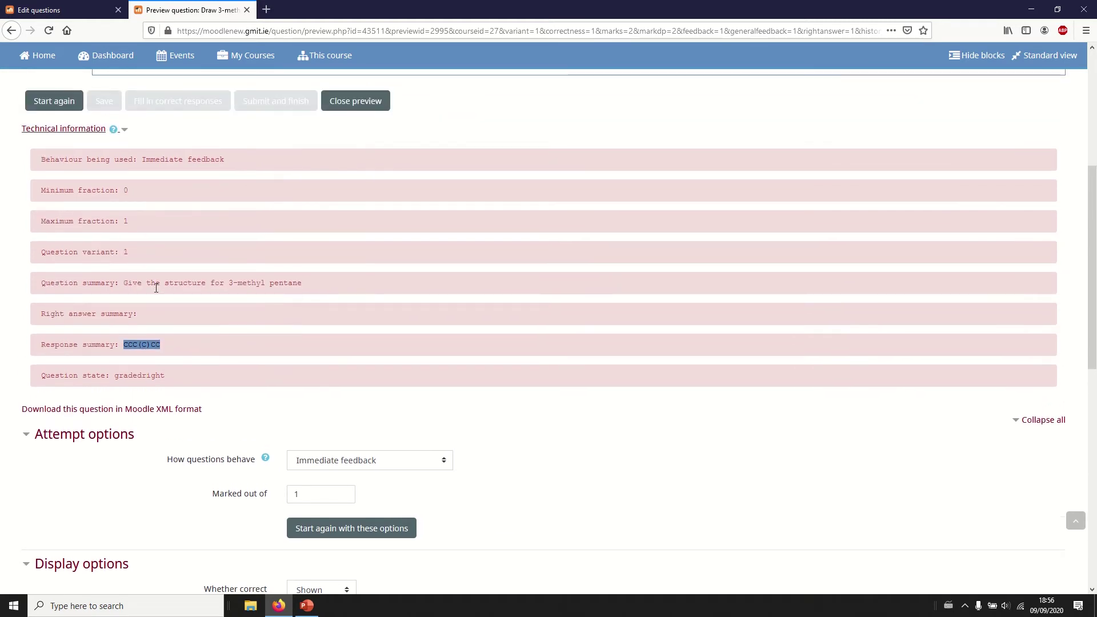
left_click(175, 340)
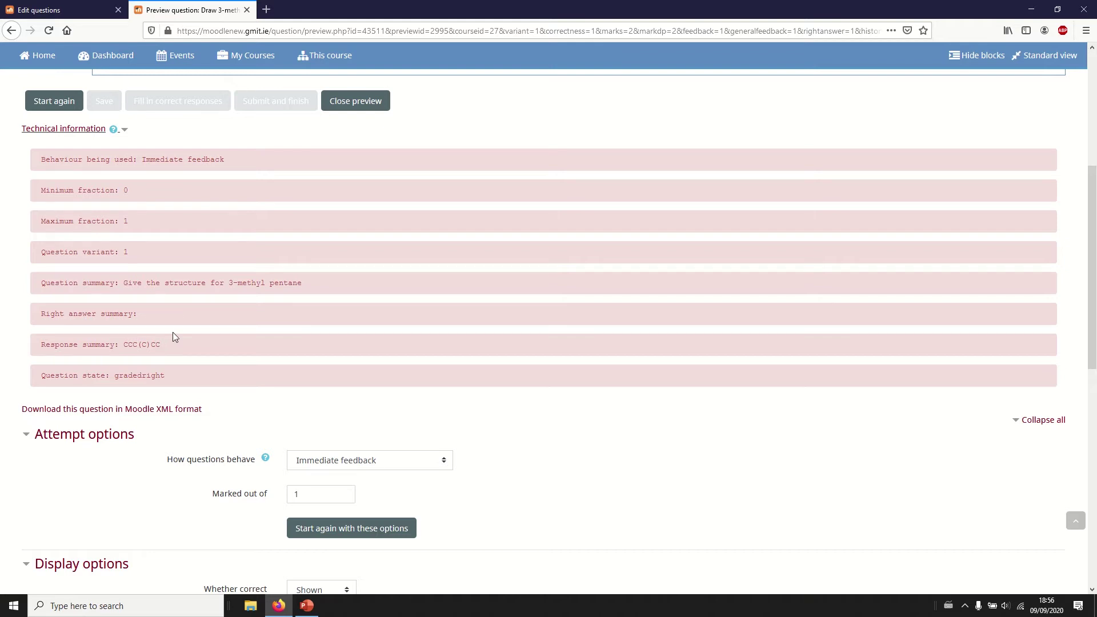
scroll(173, 338, "up", 1)
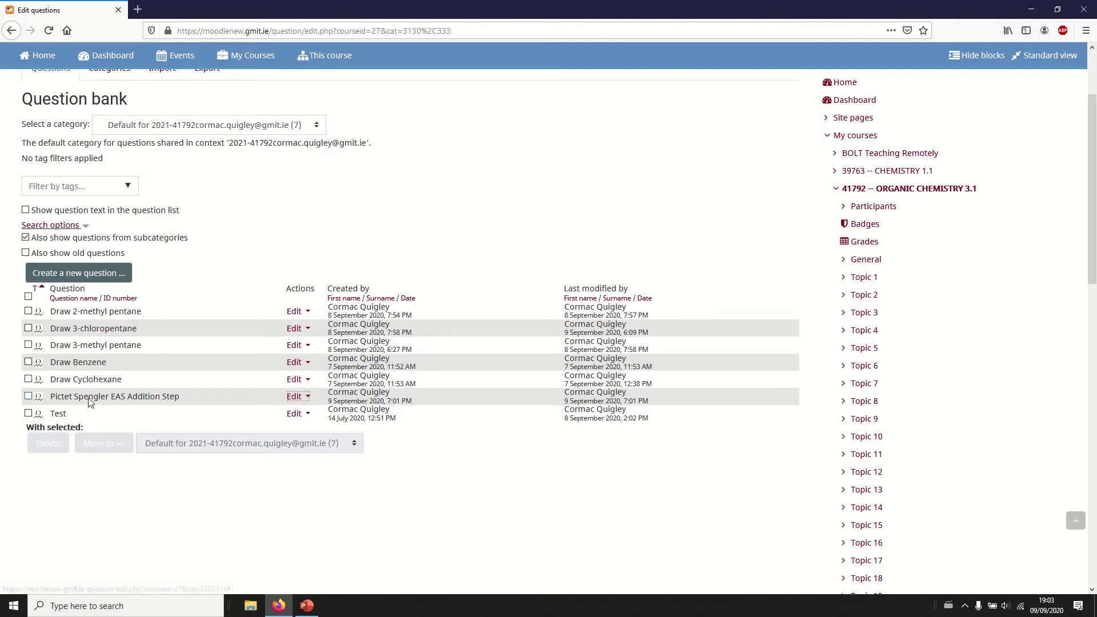
- Preview the Pictet Spengler EAS Addition Step question and place a benzene ring
left_click(308, 398)
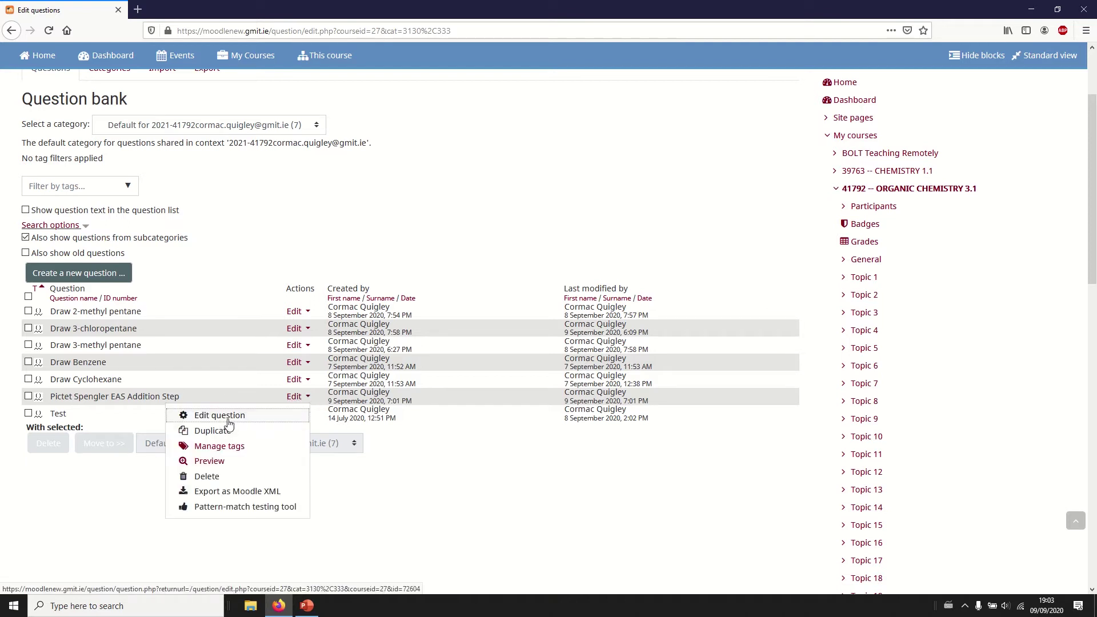
left_click(218, 466)
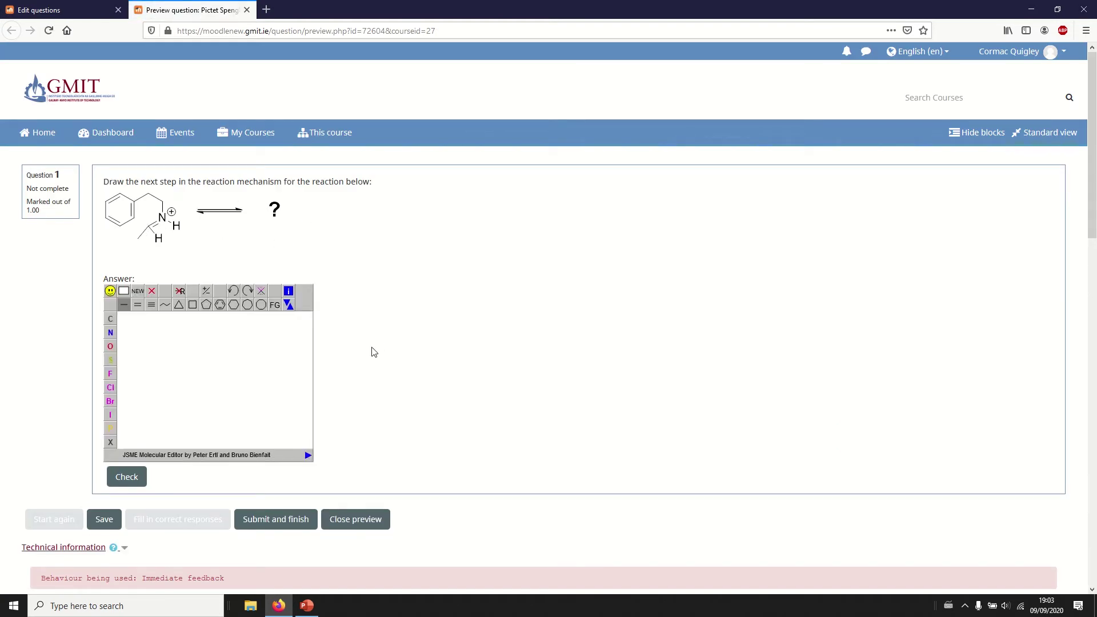
left_click(219, 305)
left_click(182, 375)
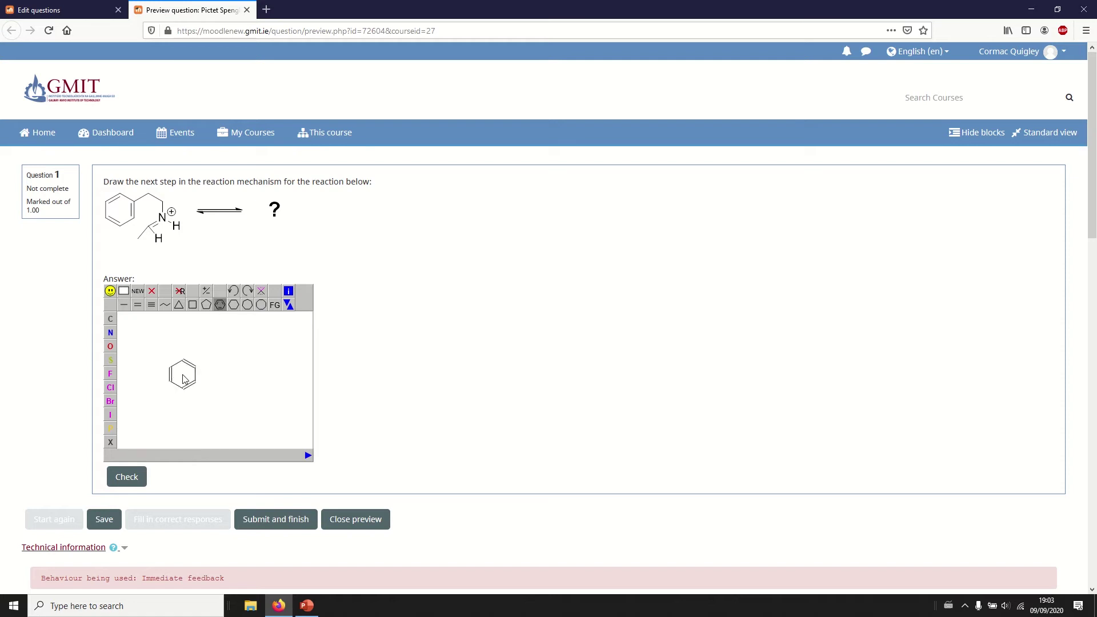
- Add an NH chain, close the second ring, put a + charge on the ring carbon, and submit
left_click(125, 306)
left_click(183, 346)
left_click(197, 346)
key("n")
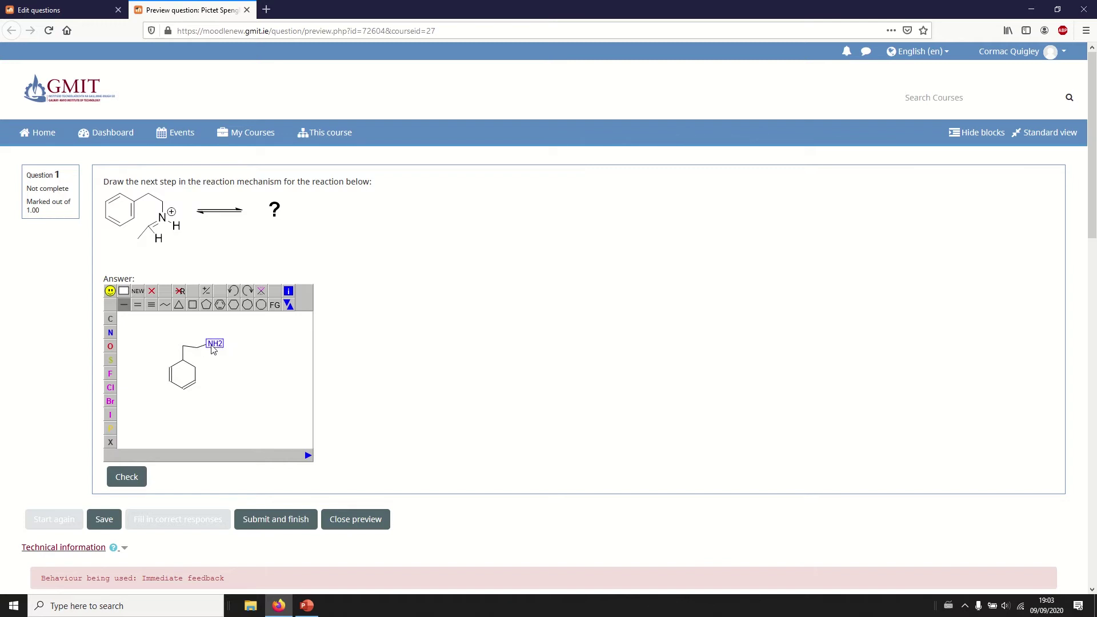
left_click(219, 355)
left_click_drag(218, 355, 196, 366)
left_click(206, 291)
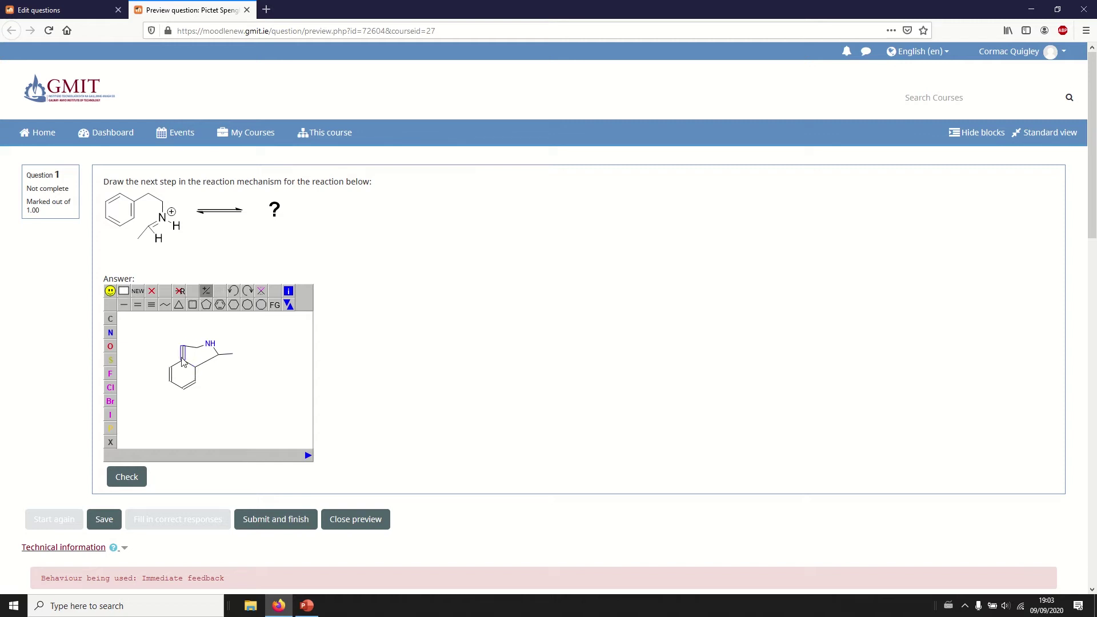
left_click(183, 362)
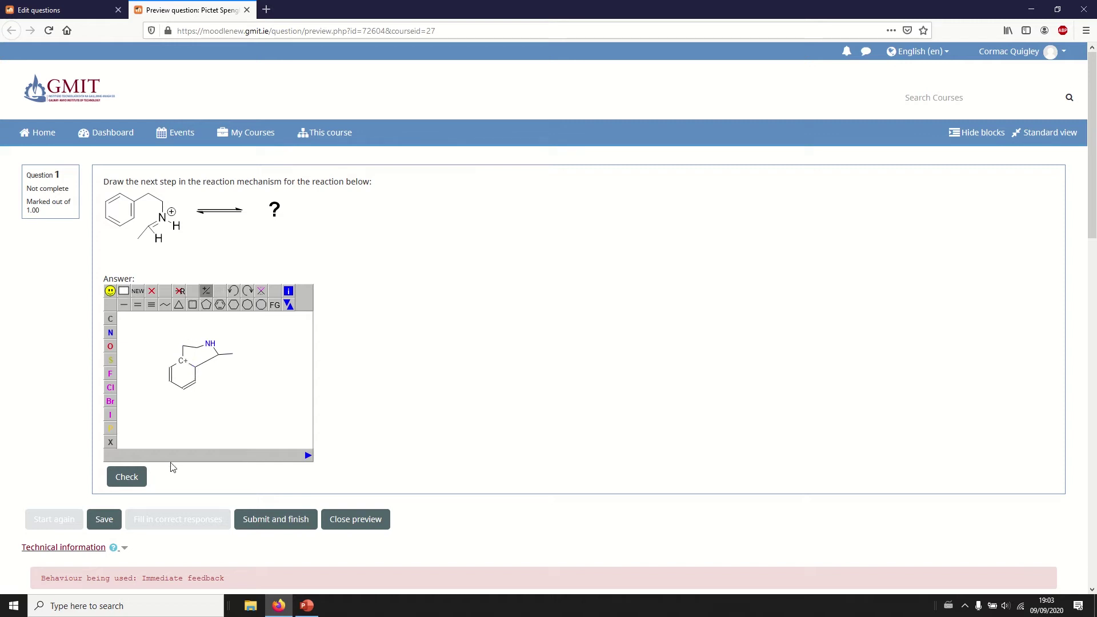
left_click(274, 520)
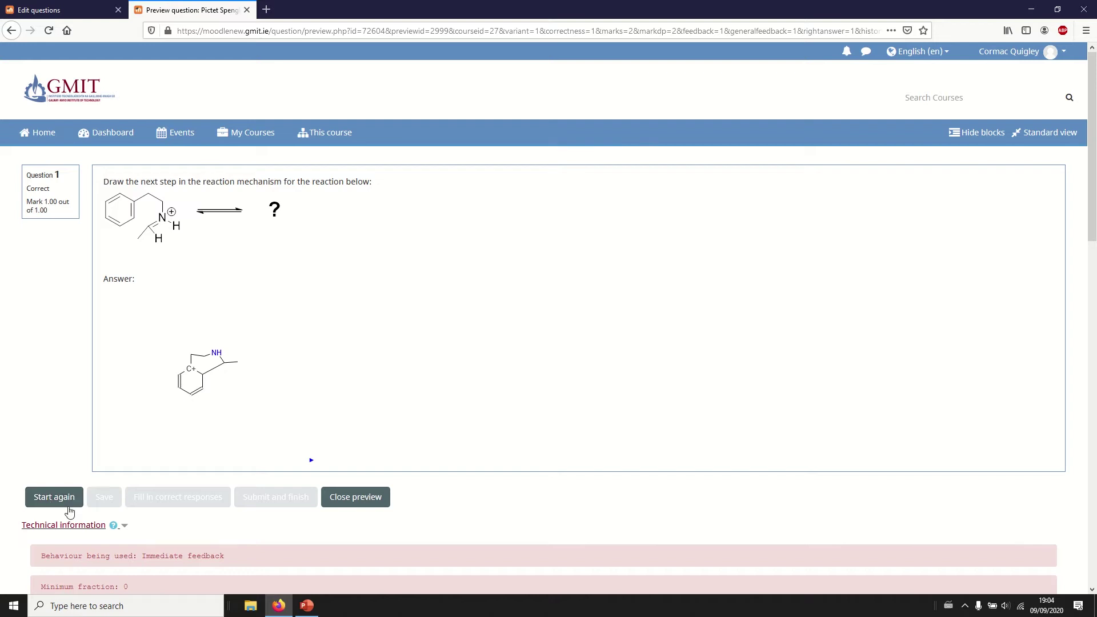
- Restart the attempt and redraw the benzene ring with a zigzag side chain
left_click(52, 497)
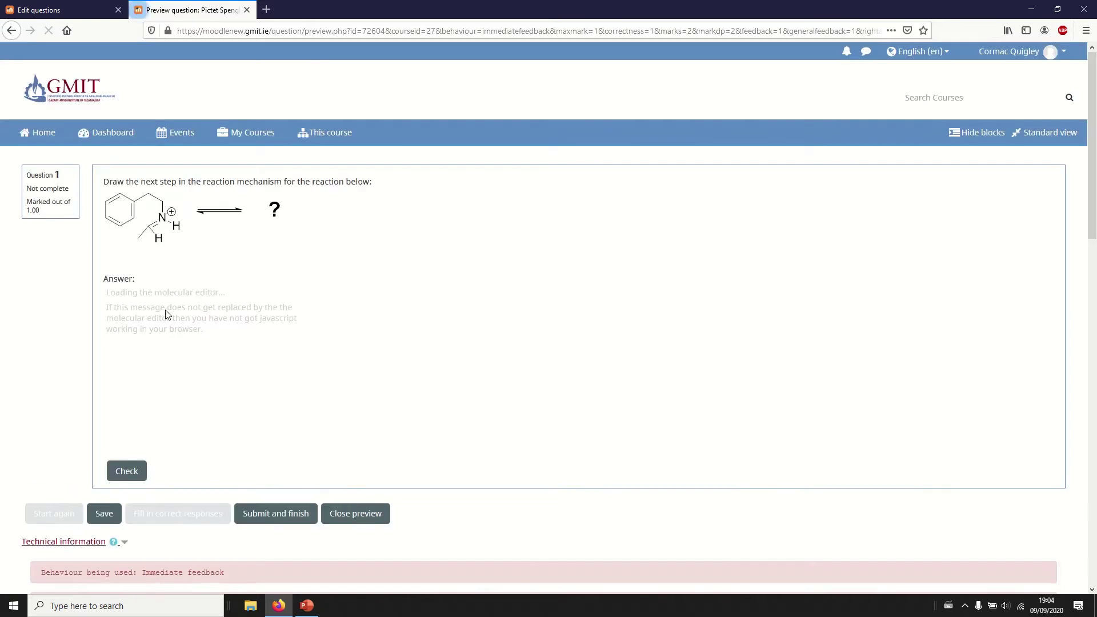
left_click(220, 304)
left_click(189, 372)
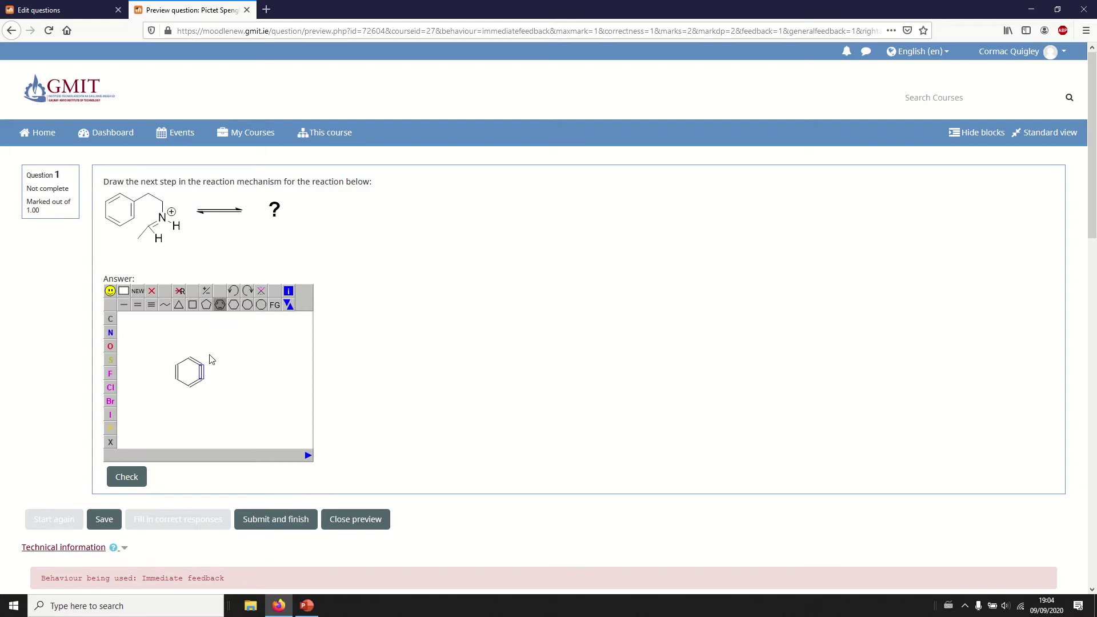
left_click(124, 304)
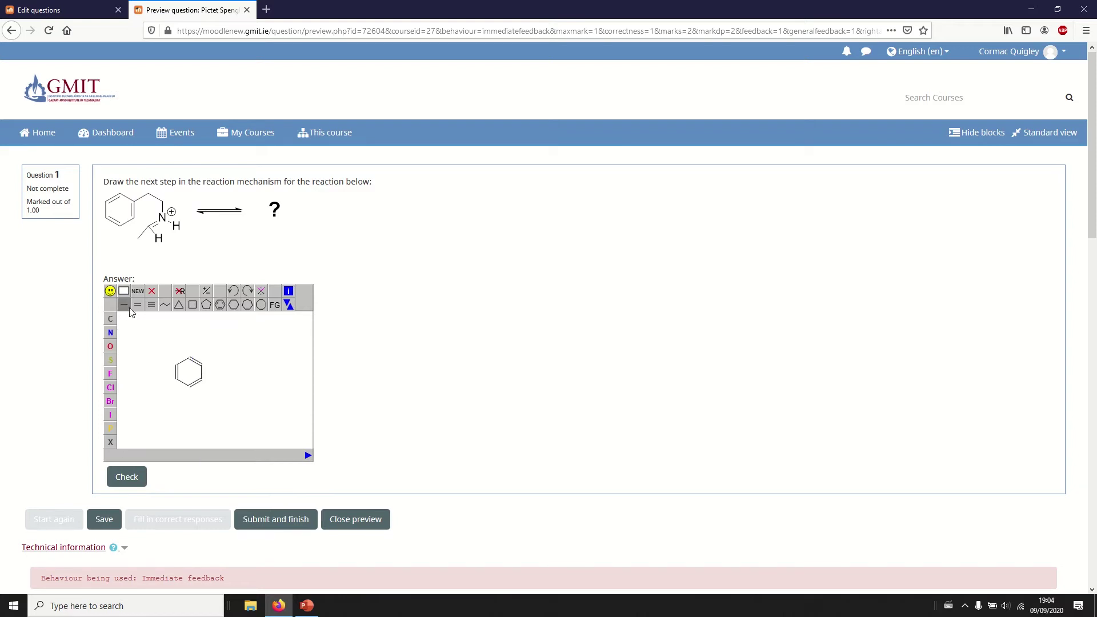
left_click(189, 359)
left_click(189, 344)
left_click(201, 338)
- Add NH, close the ring with a methyl, submit uncharged for 0.40, and close the preview
key("n")
left_click(216, 348)
left_click_drag(216, 360, 202, 363)
left_click(216, 361)
left_click(276, 520)
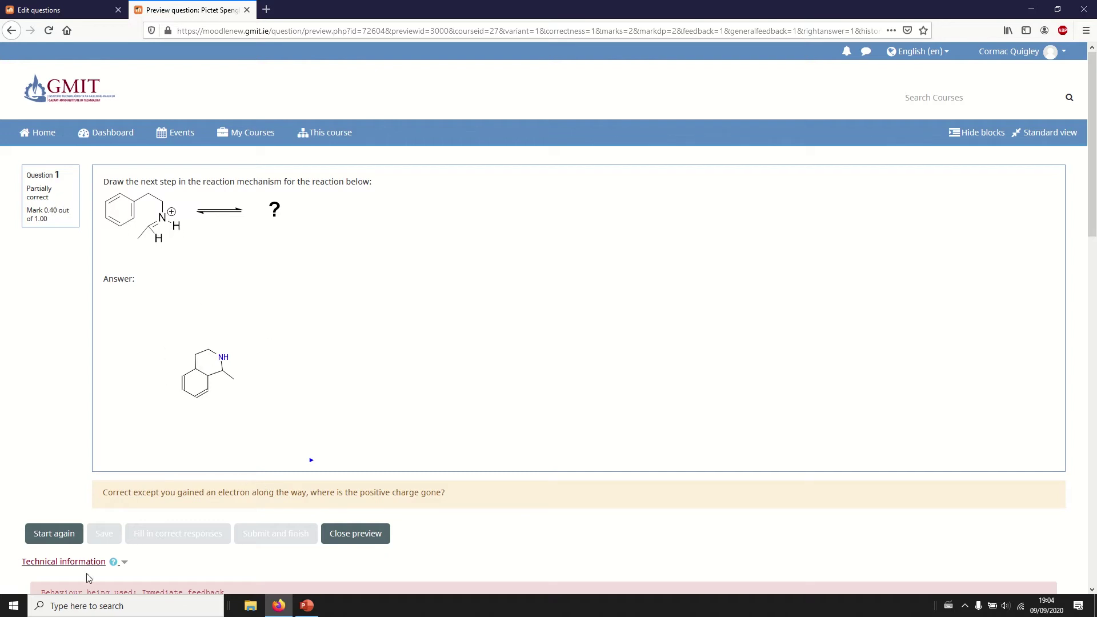
left_click(356, 534)
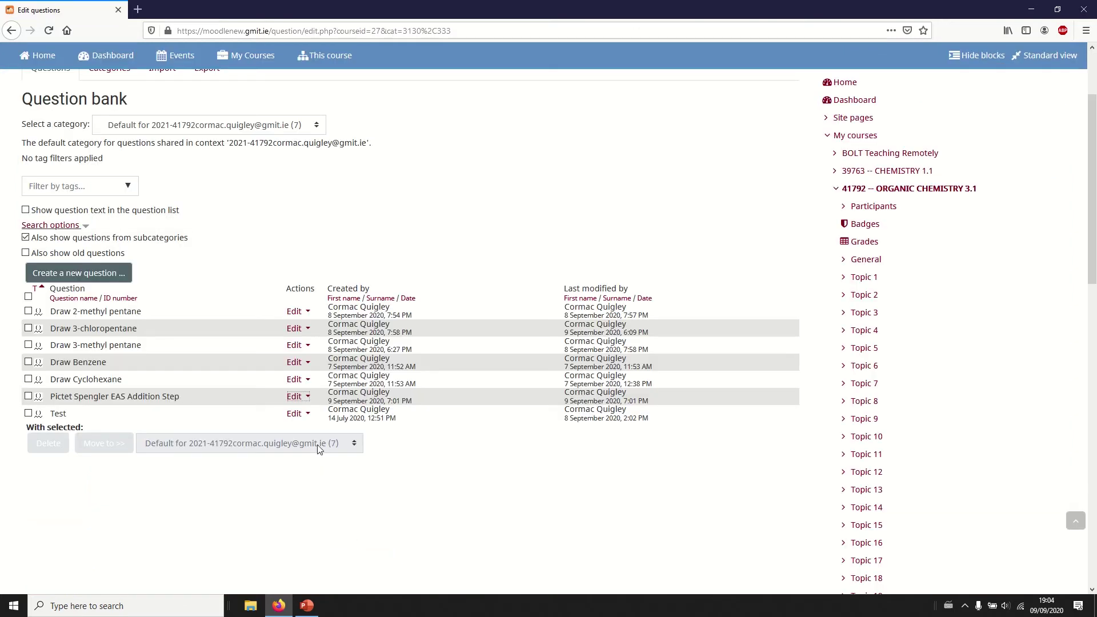
- Add a new question of type Pattern match with molecular editor
left_click(87, 273)
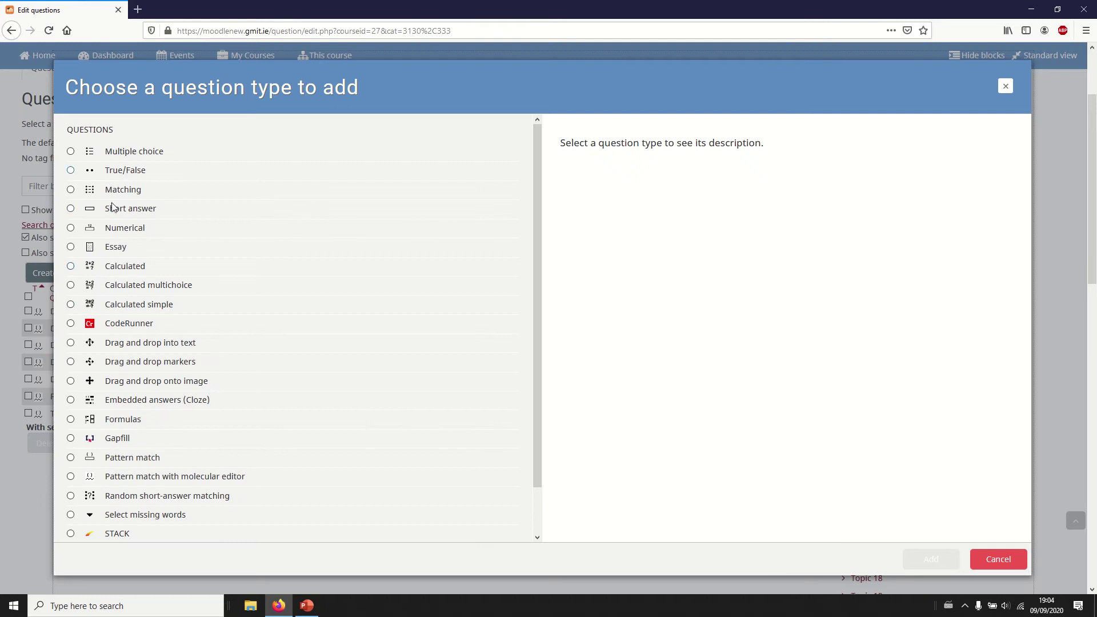
left_click(70, 477)
right_click(752, 485)
key("Escape")
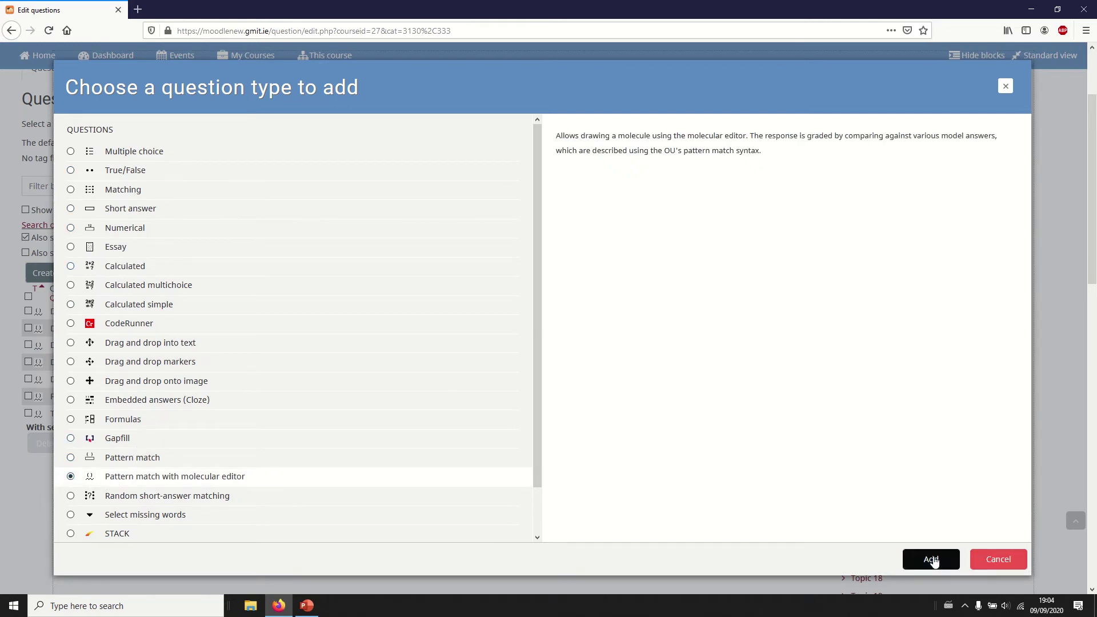
left_click(912, 557)
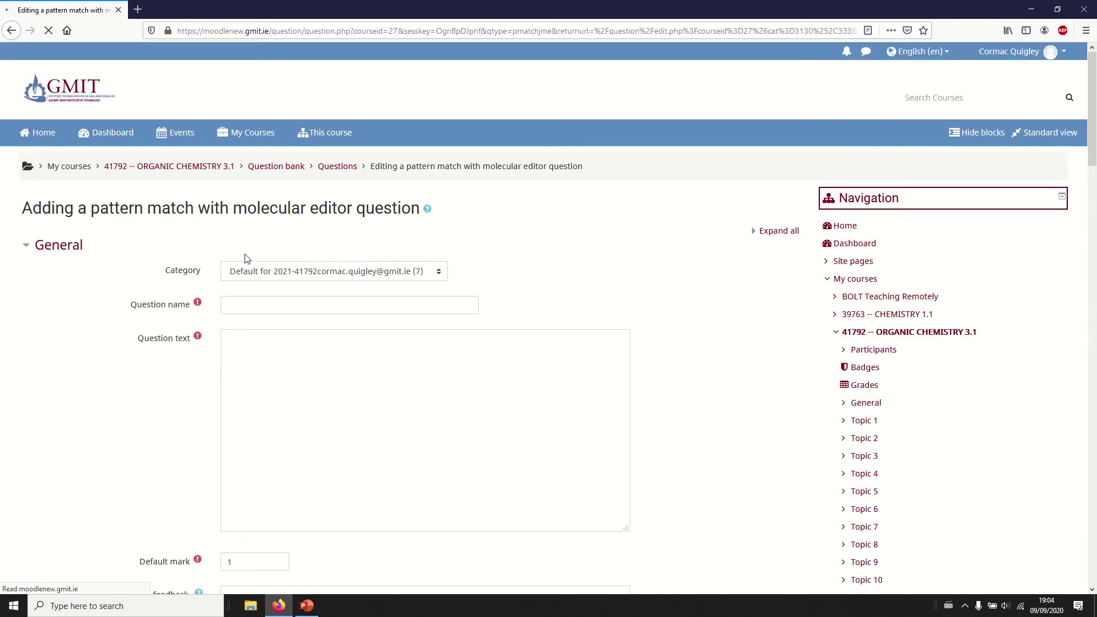
- Name the question 'Test' and enter 'Draw butane' as the question text
left_click(269, 306)
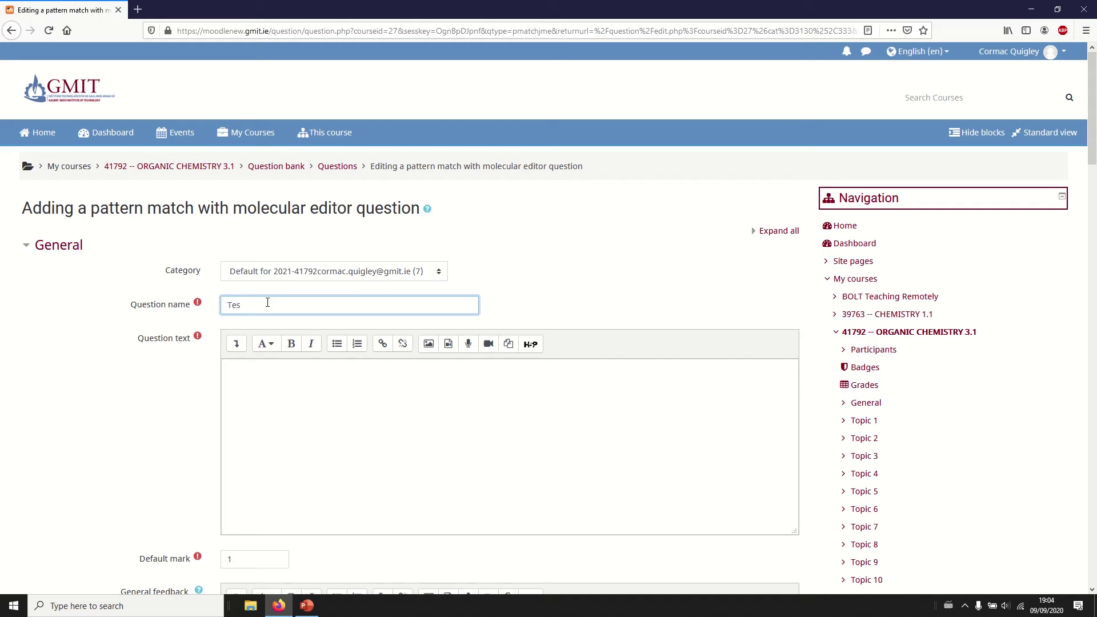
left_click(276, 398)
type("Draw")
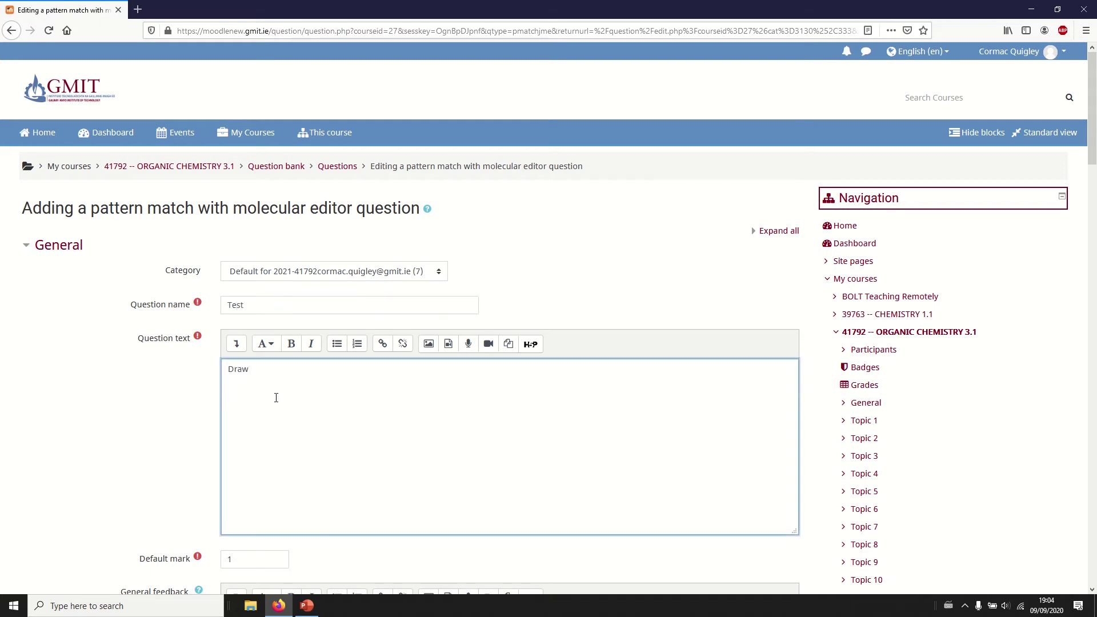
type(" butane")
scroll(276, 398, "down", 4)
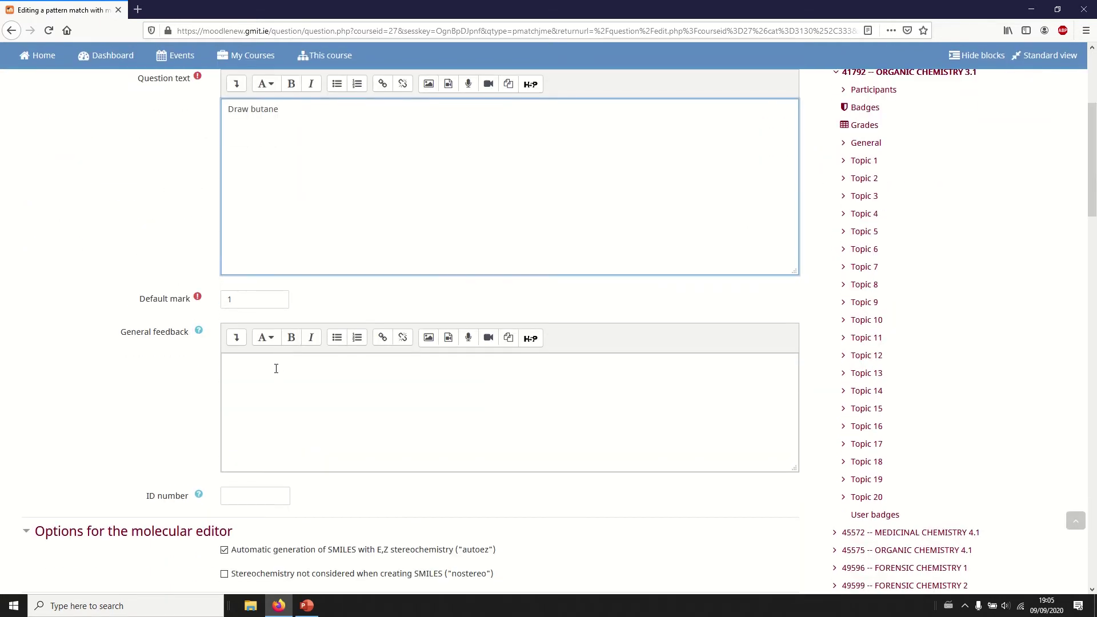
scroll(269, 320, "up", 1)
scroll(176, 325, "down", 2)
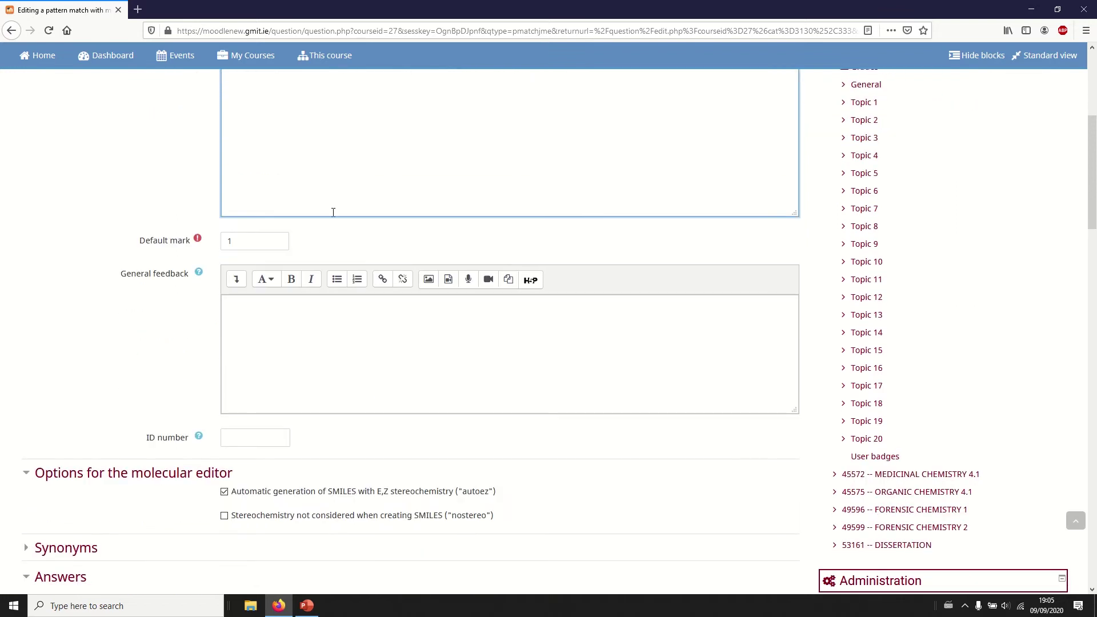
scroll(334, 213, "up", 3)
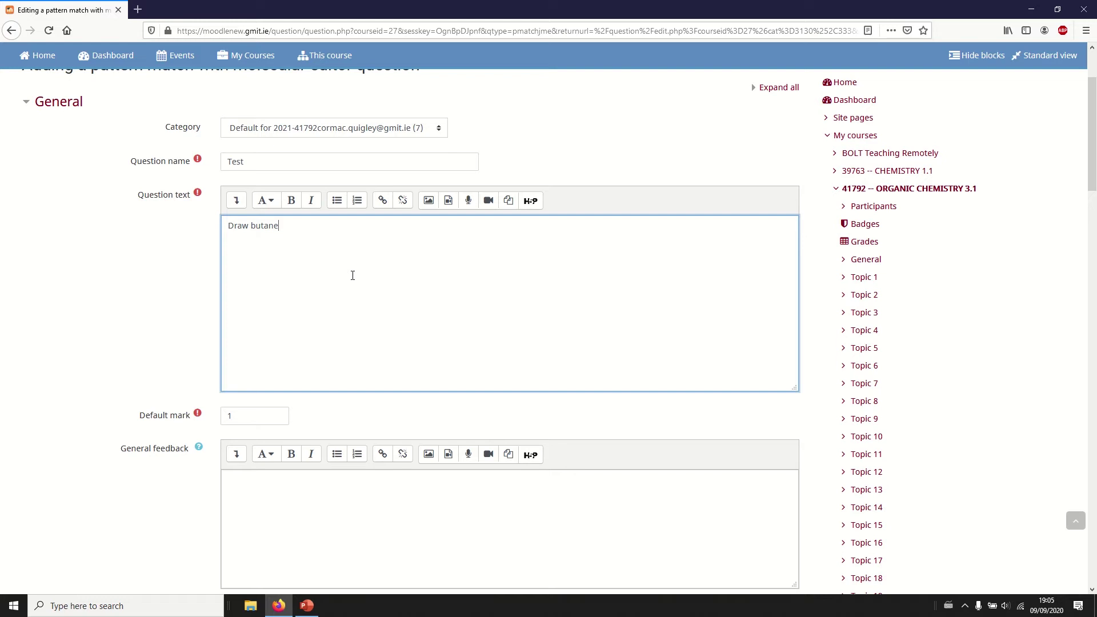
scroll(398, 294, "down", 9)
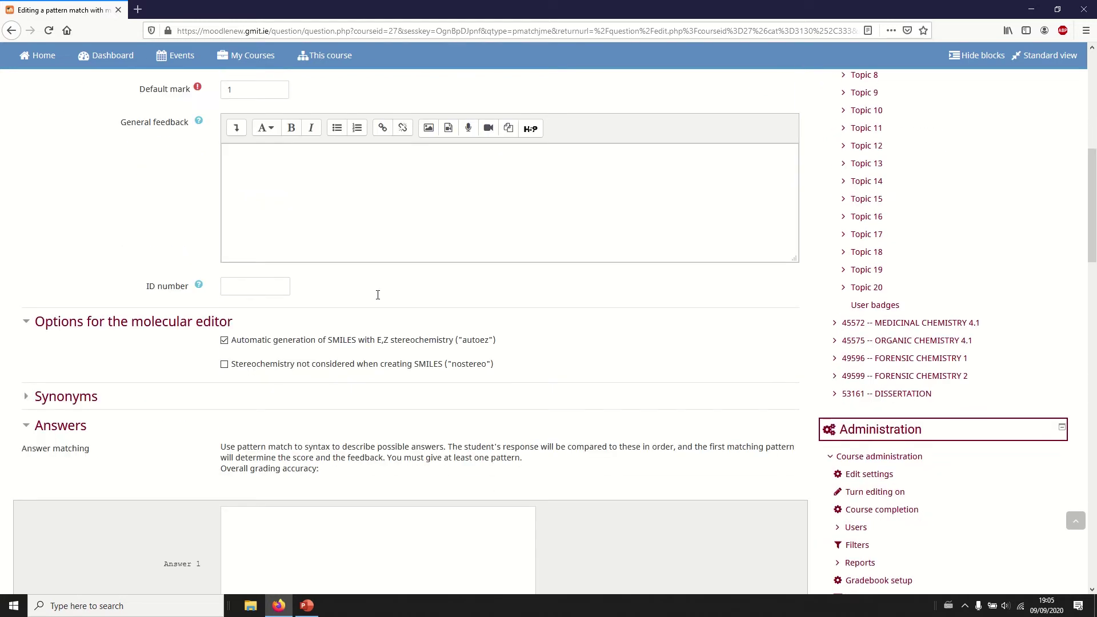
scroll(138, 343, "down", 2)
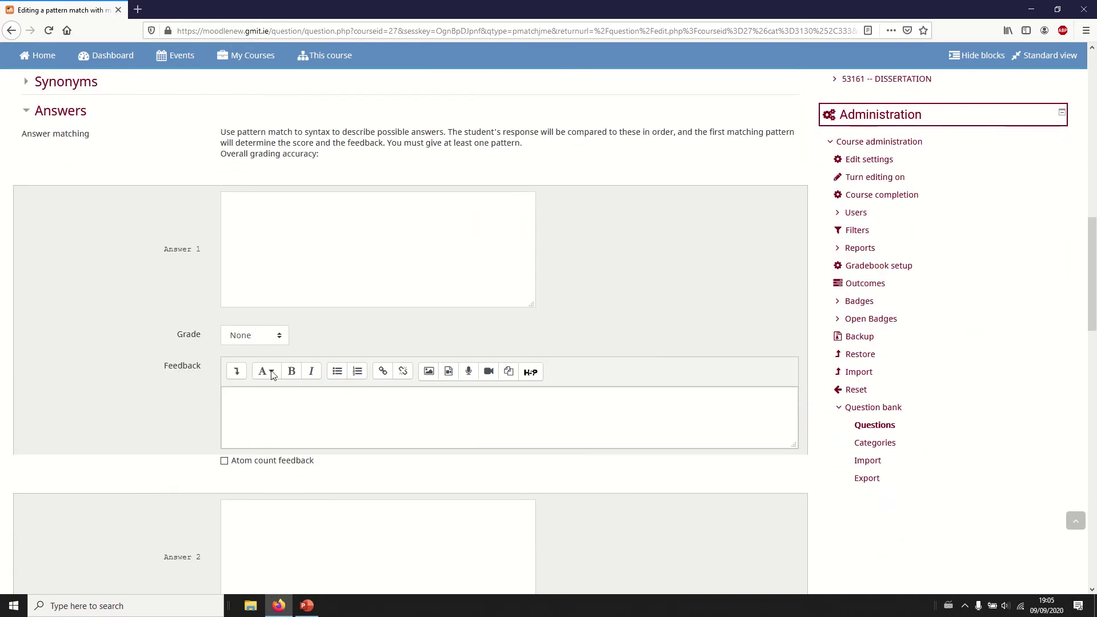
- Enter 'match (CCCC)' as Answer 1 with a 100% grade
left_click(250, 255)
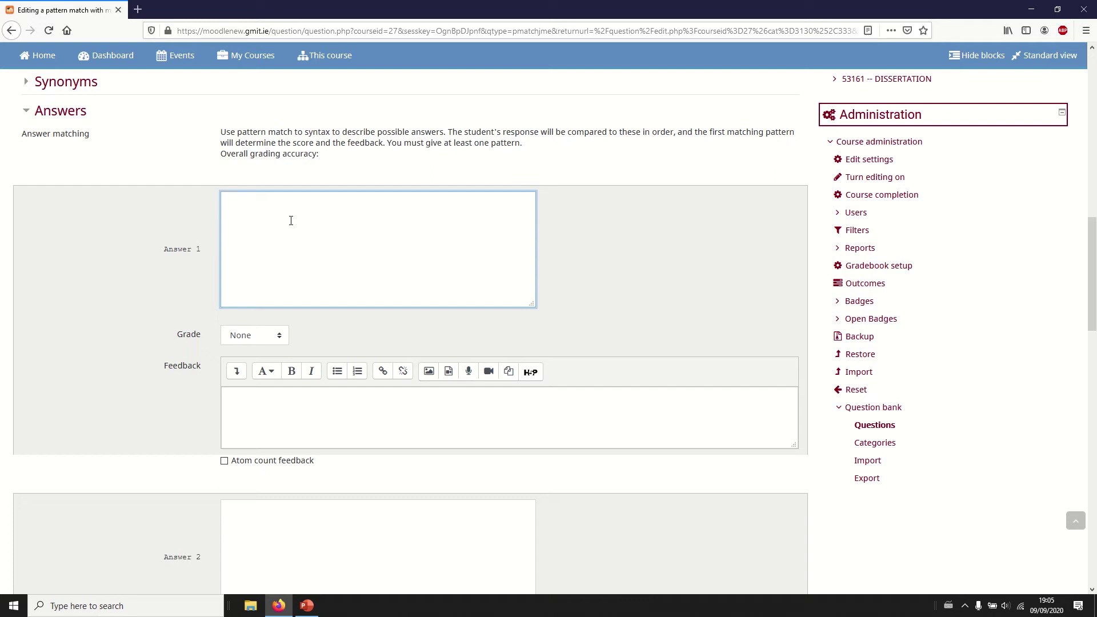
type("a")
type(")")
left_click(257, 336)
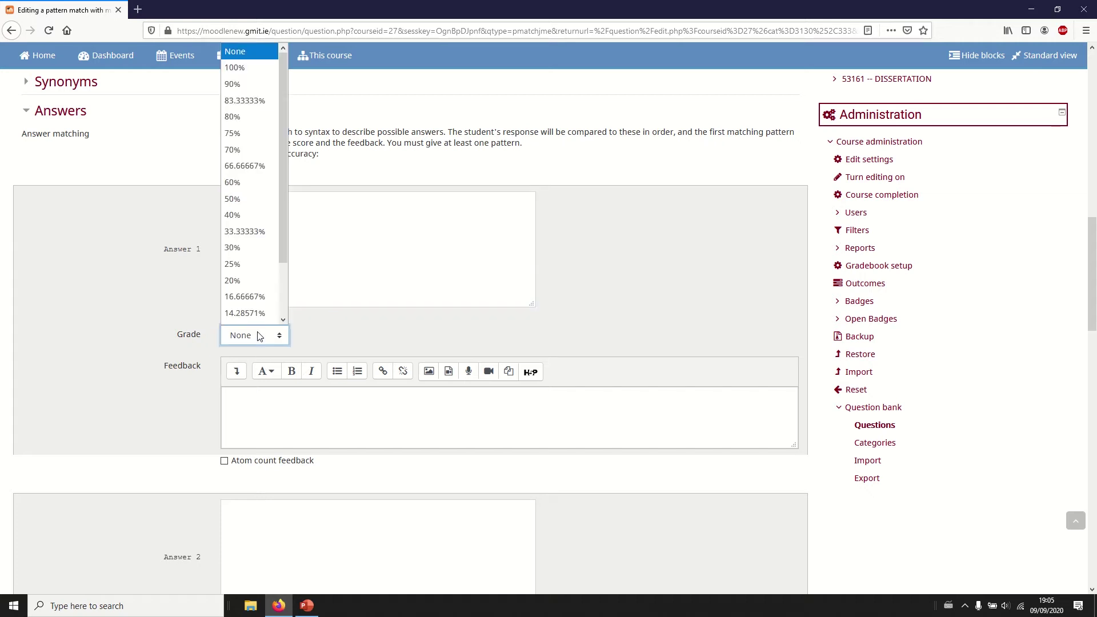
key("Down")
key("Return")
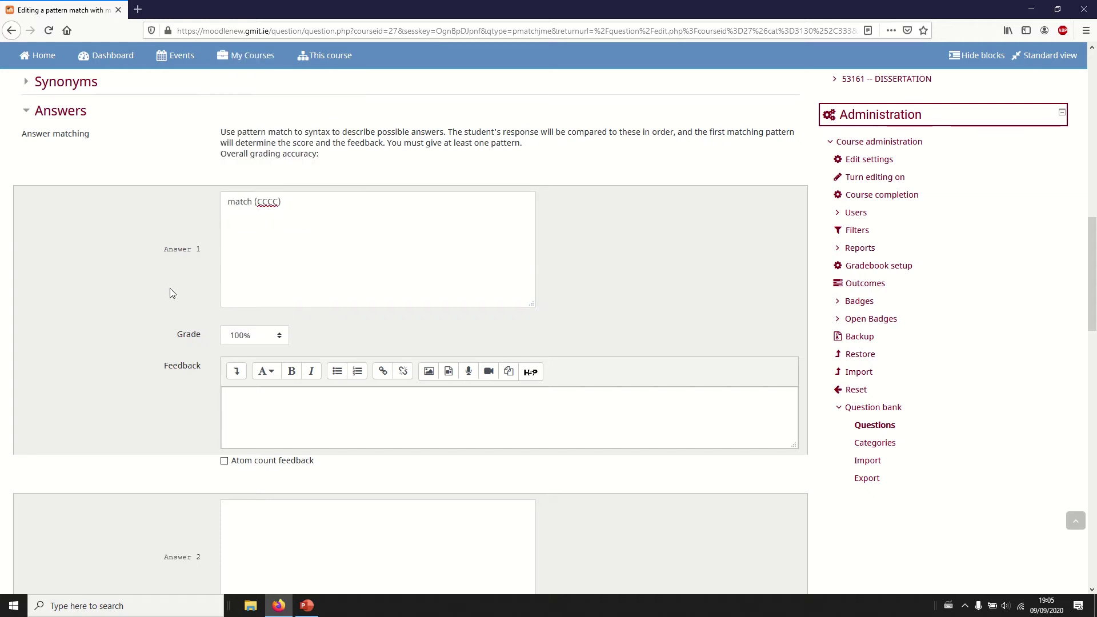
left_click(246, 286)
- Tick Atom count feedback under Any other answer
scroll(247, 357, "down", 5)
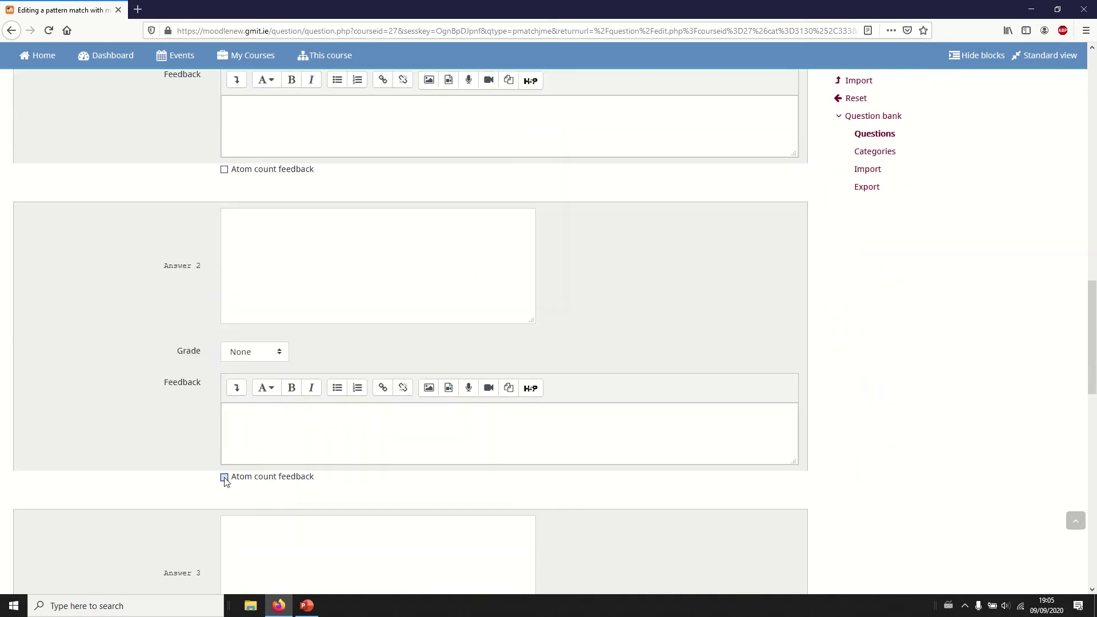
scroll(271, 320, "down", 3)
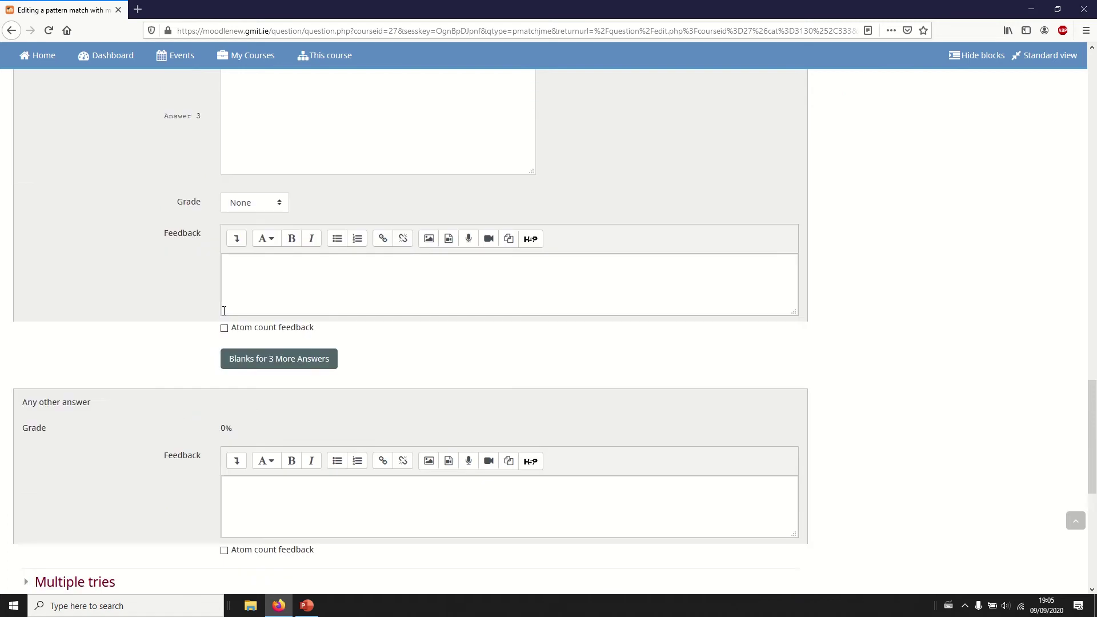
scroll(224, 310, "down", 4)
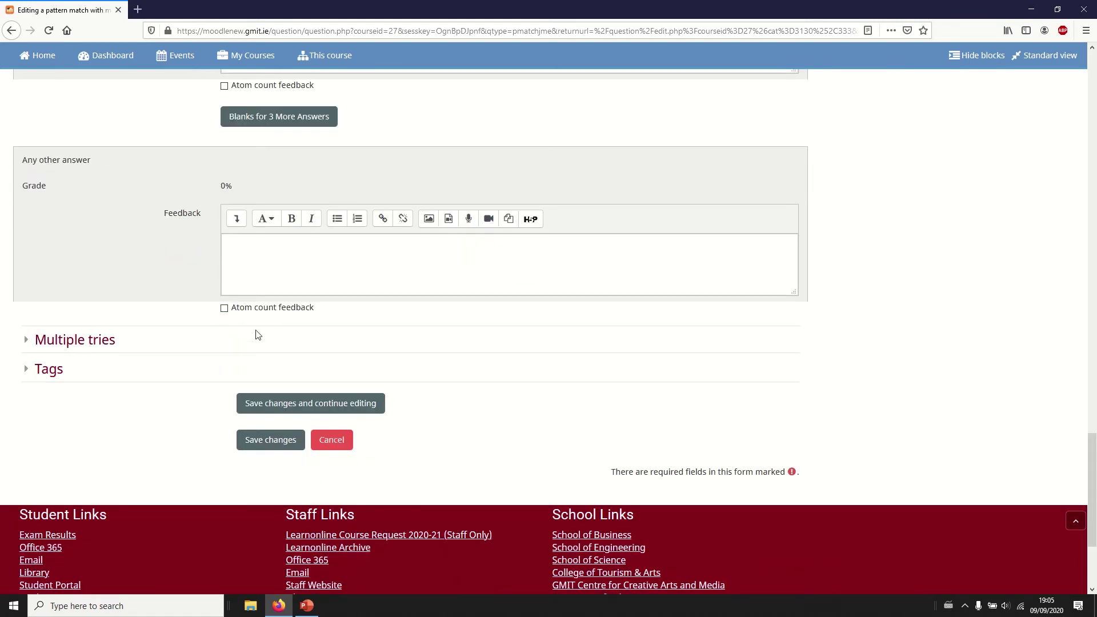
scroll(225, 313, "up", 5)
scroll(137, 282, "down", 2)
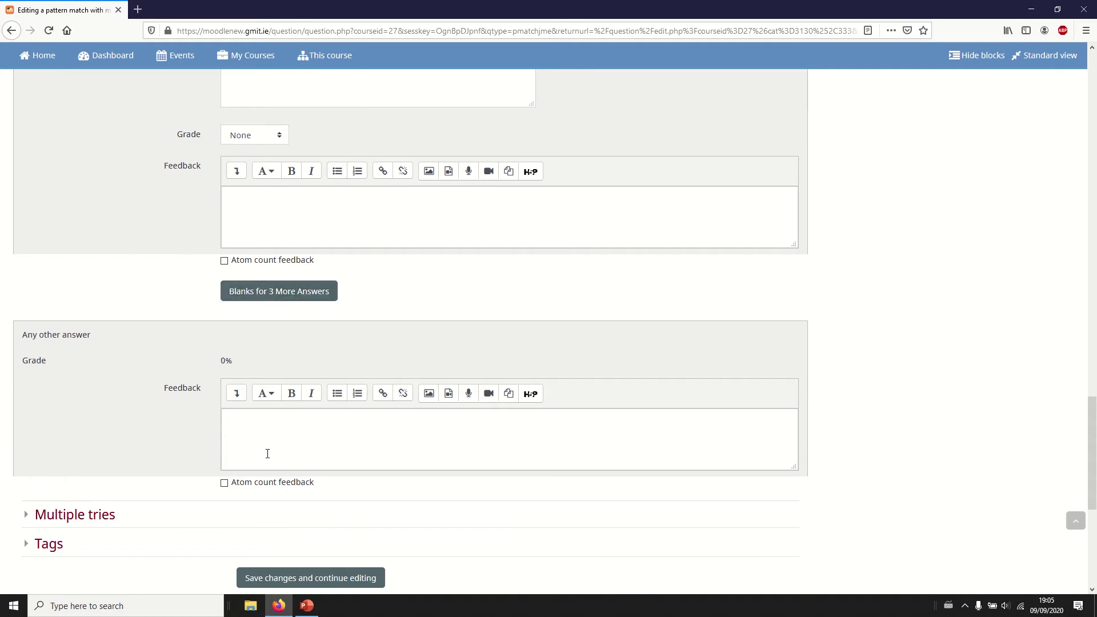
left_click(224, 484)
scroll(280, 338, "down", 2)
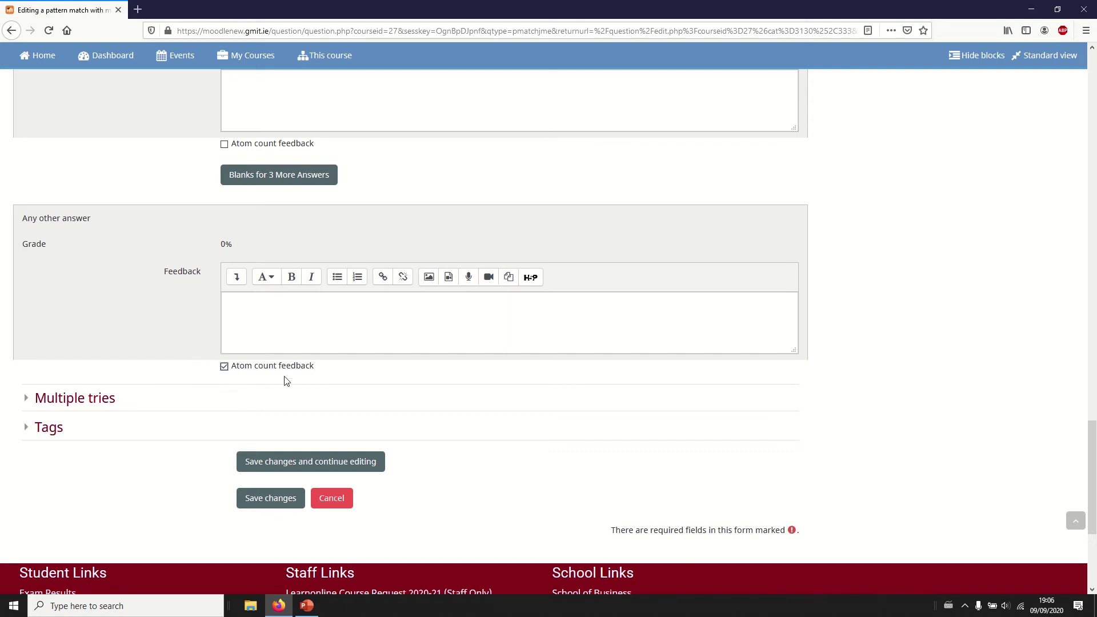
- Save the Test question, preview it, and check a drawn four-carbon chain, scoring 1.00/1.00
left_click(286, 465)
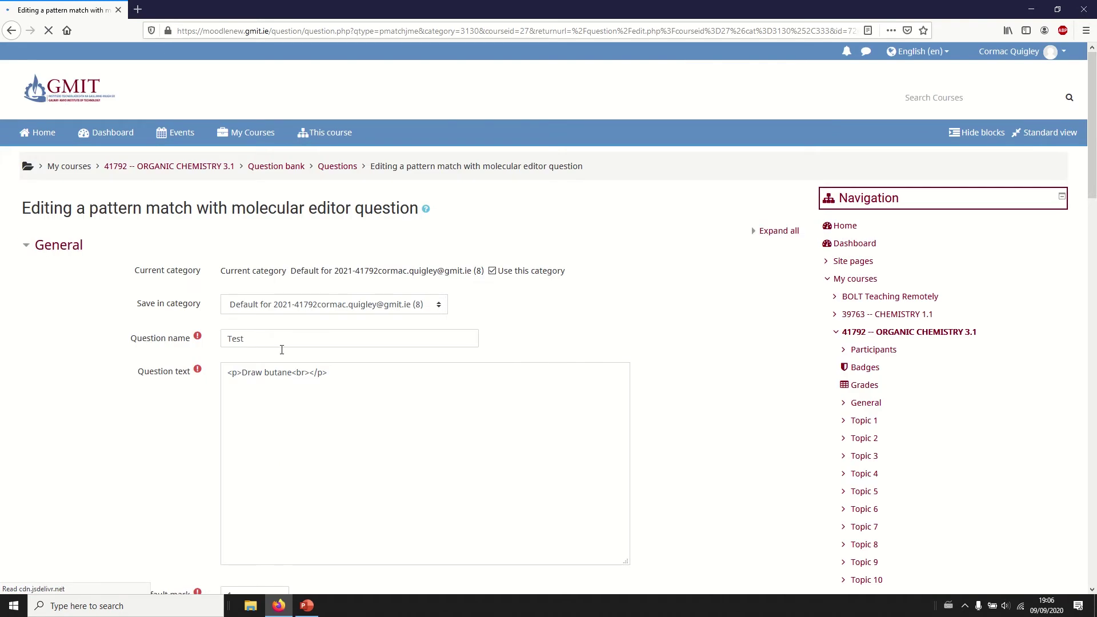
scroll(319, 276, "down", 15)
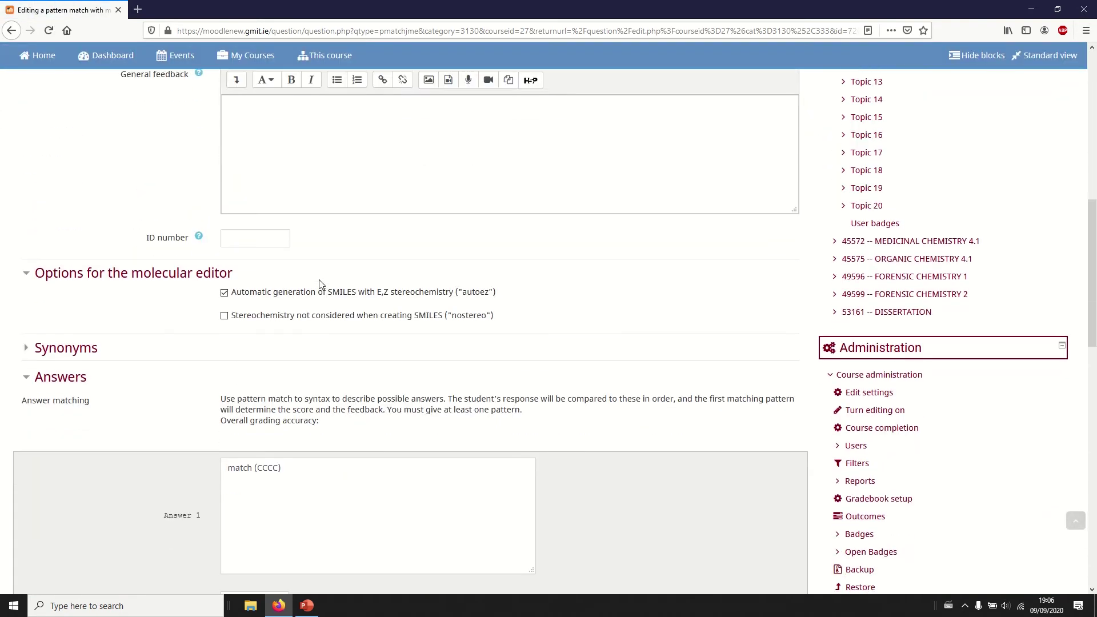
scroll(320, 286, "down", 10)
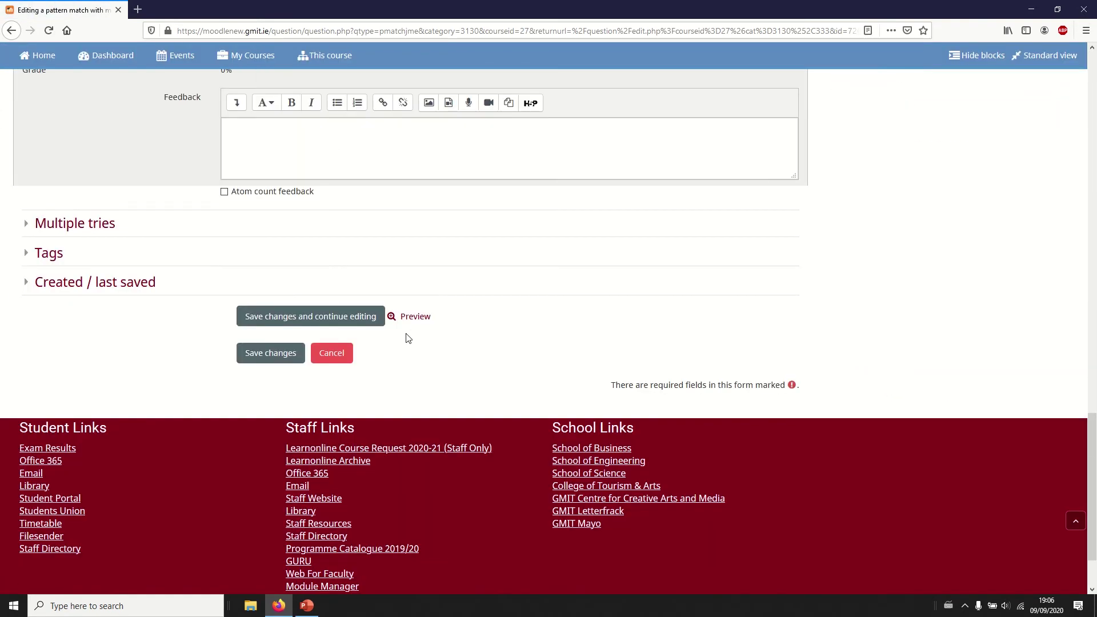
left_click(415, 317)
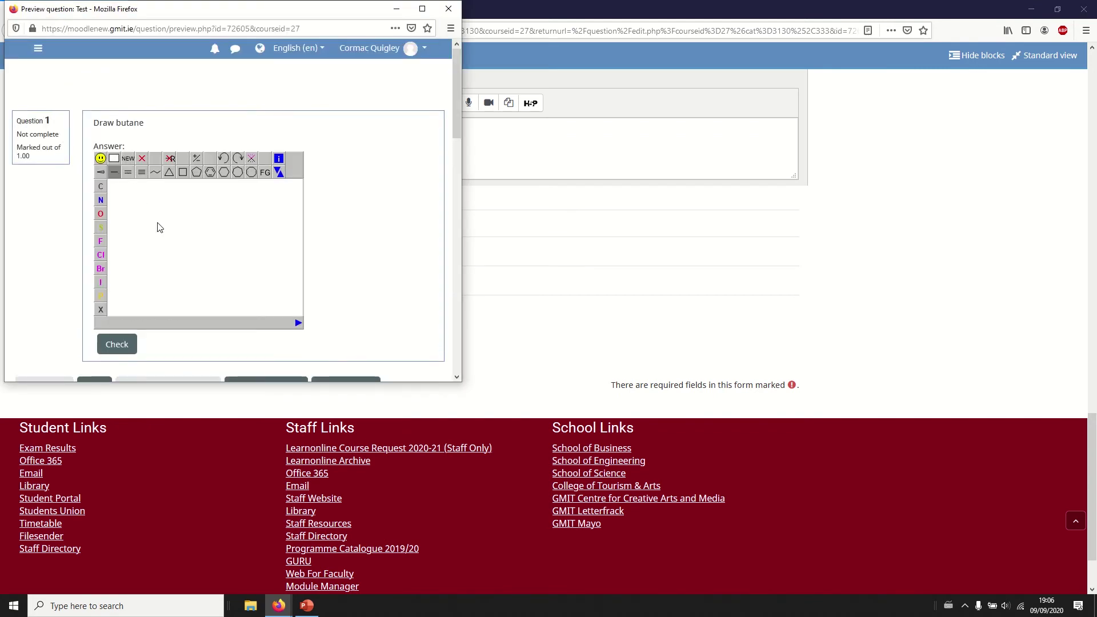
left_click(155, 172)
left_click_drag(153, 263, 191, 256)
left_click(117, 344)
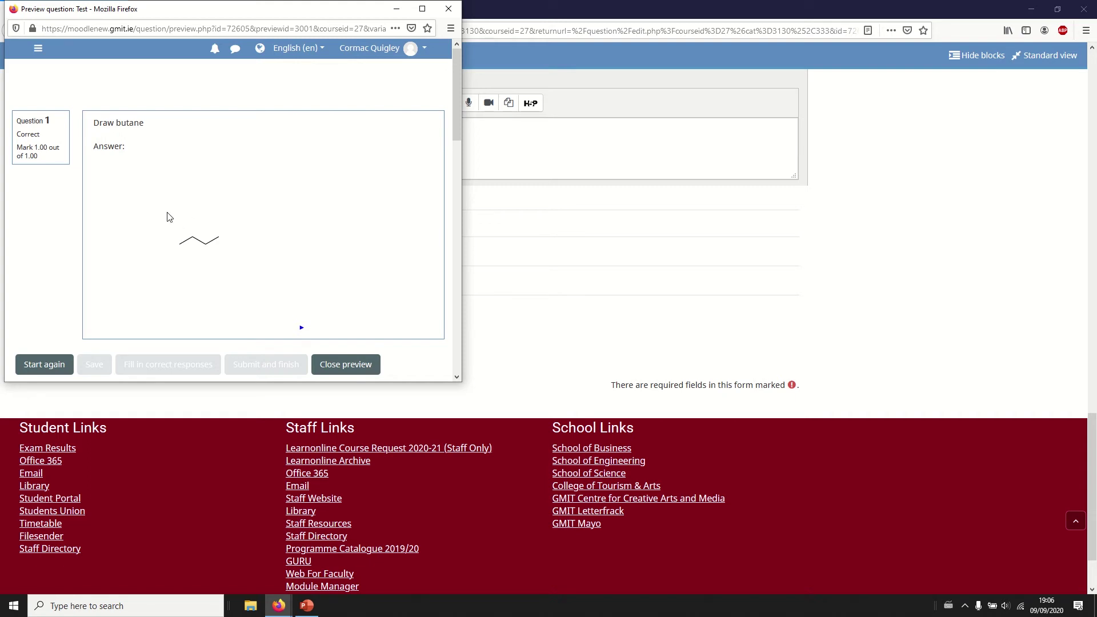
- Start the preview again, then draw and check a benzene ring with a three-carbon side chain
left_click(49, 367)
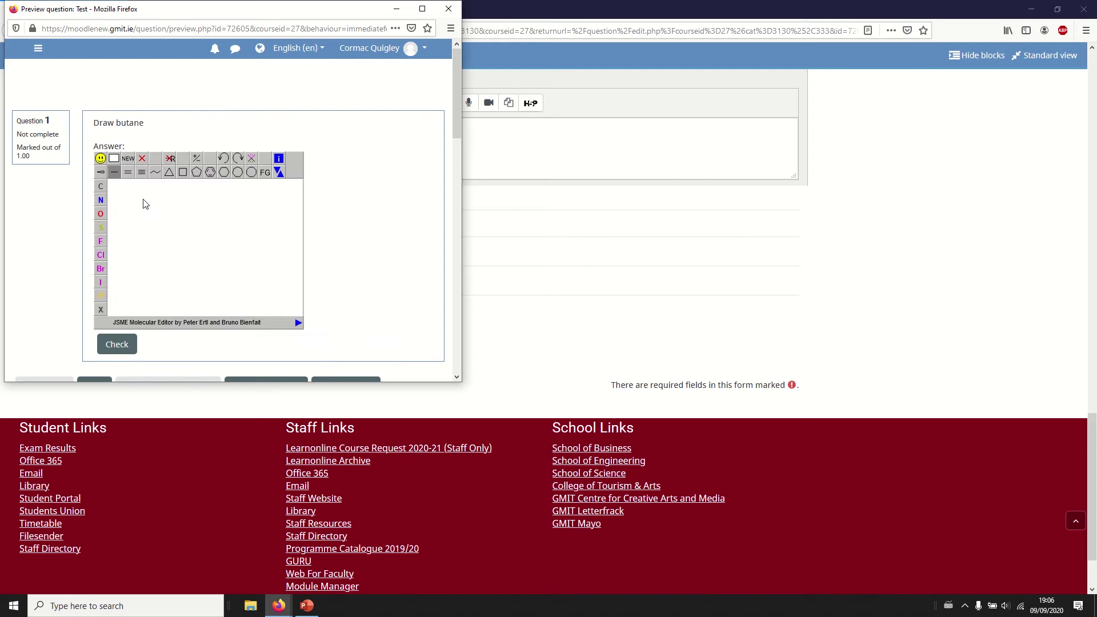
left_click(211, 178)
left_click(161, 252)
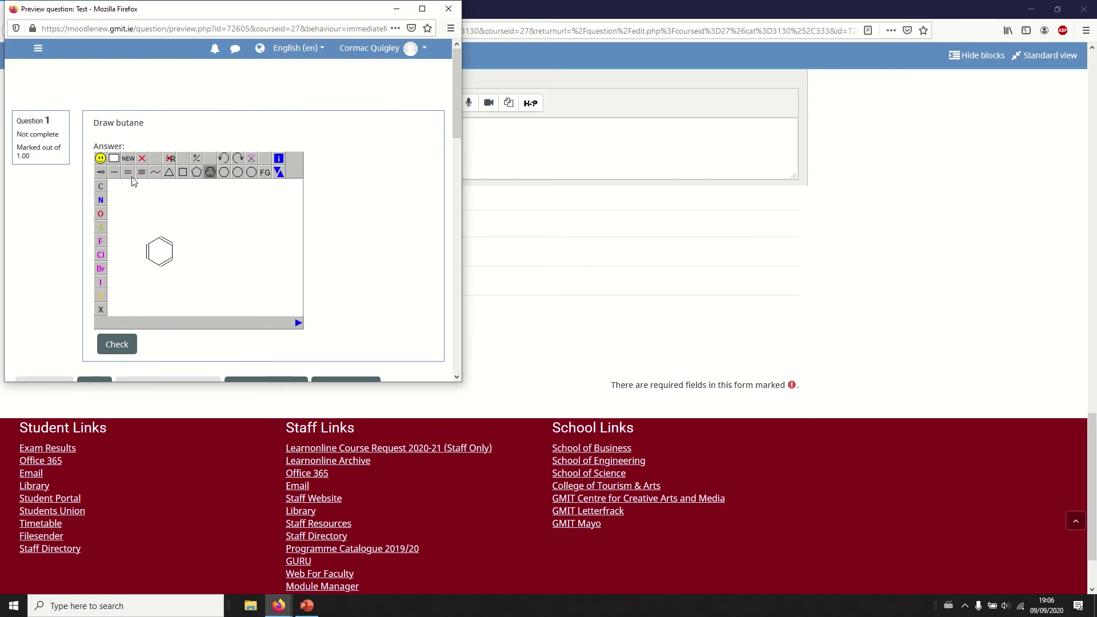
left_click(172, 244)
left_click(185, 238)
left_click(197, 245)
left_click(117, 345)
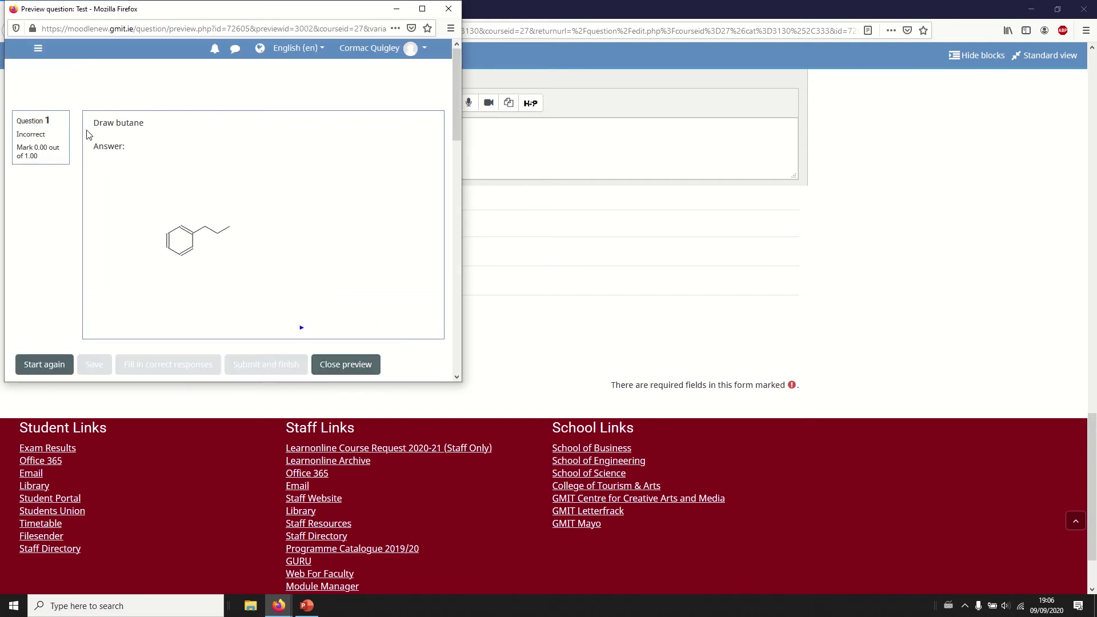
- Select the recorded response summary SMILES under Technical information
scroll(49, 228, "down", 7)
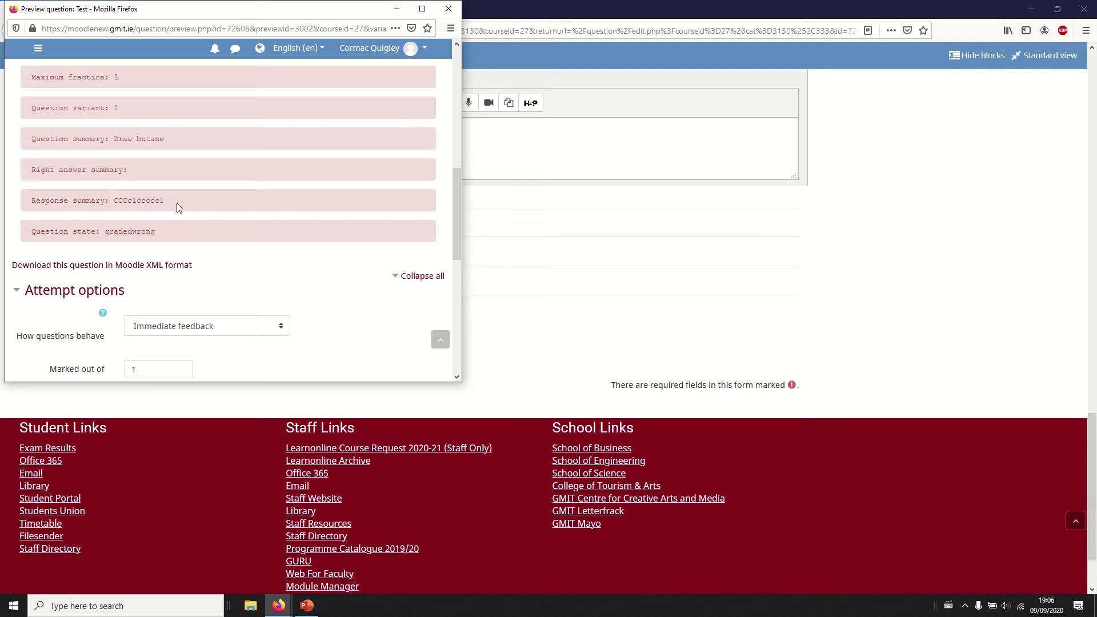
left_click_drag(165, 201, 116, 202)
scroll(145, 214, "up", 5)
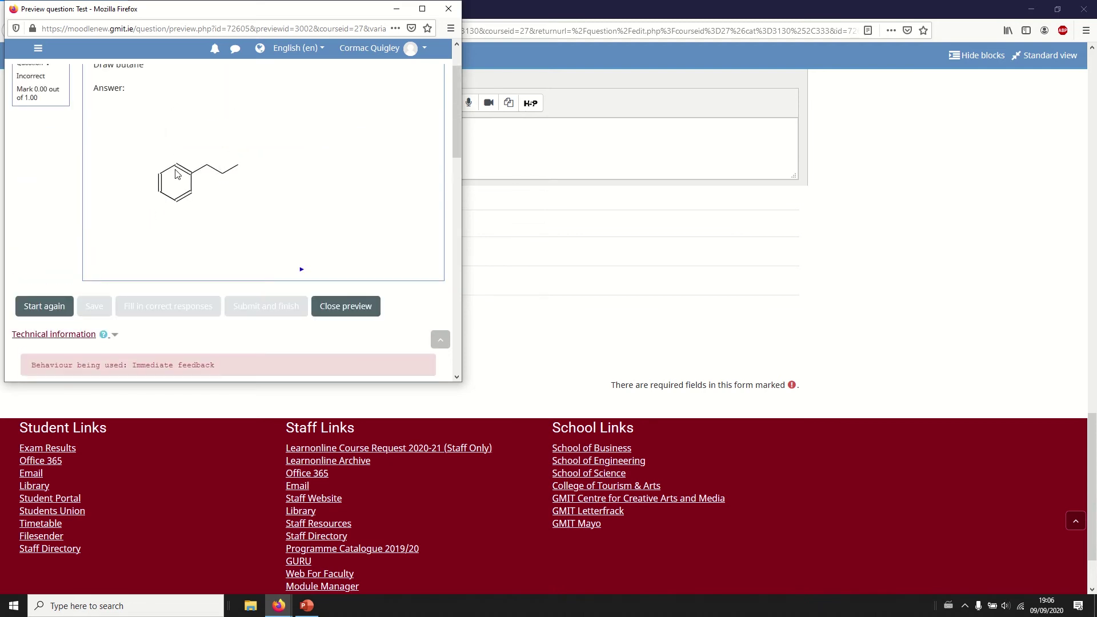
scroll(58, 200, "down", 5)
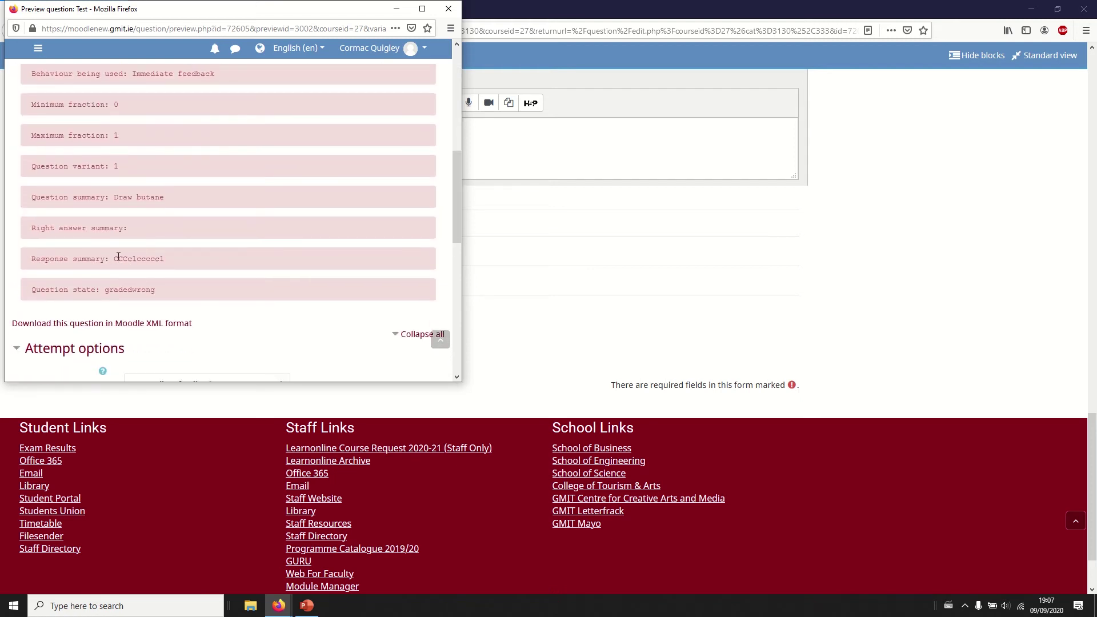
left_click_drag(113, 259, 163, 259)
left_click(170, 308)
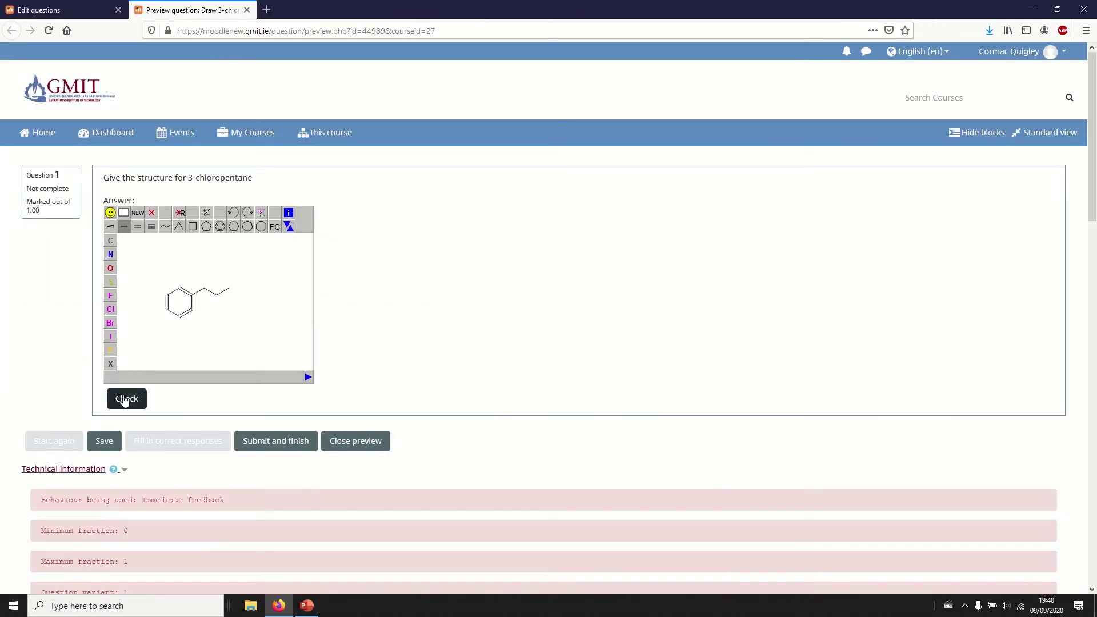
- Copy the drawn molecule as SMILES (CCCc1ccccc1) from the editor menu and close the dialog
left_click(288, 226)
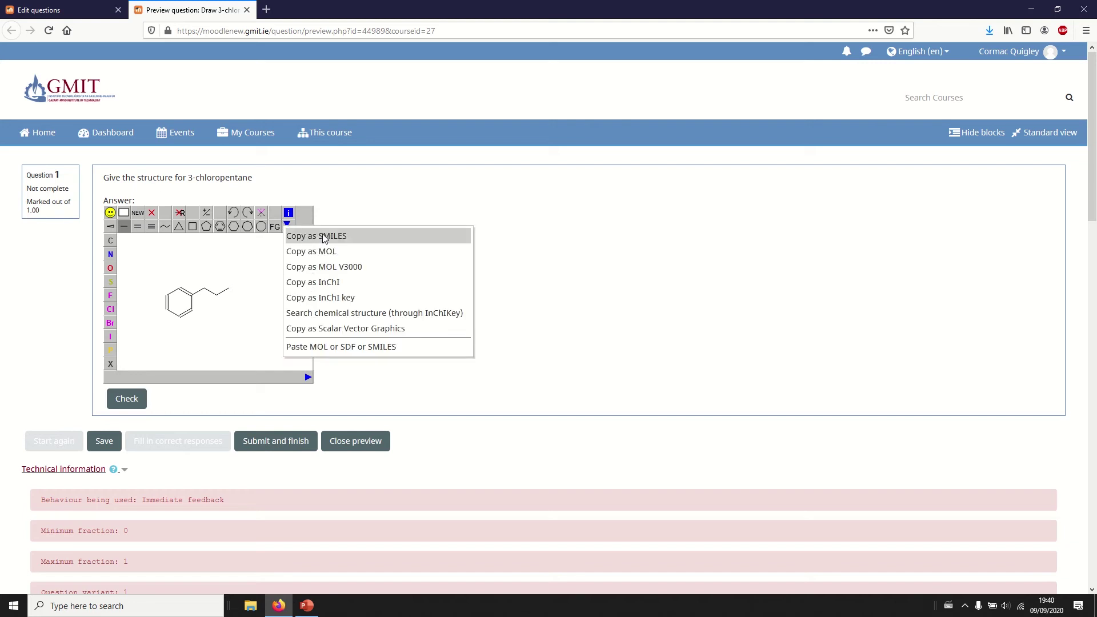
left_click(355, 242)
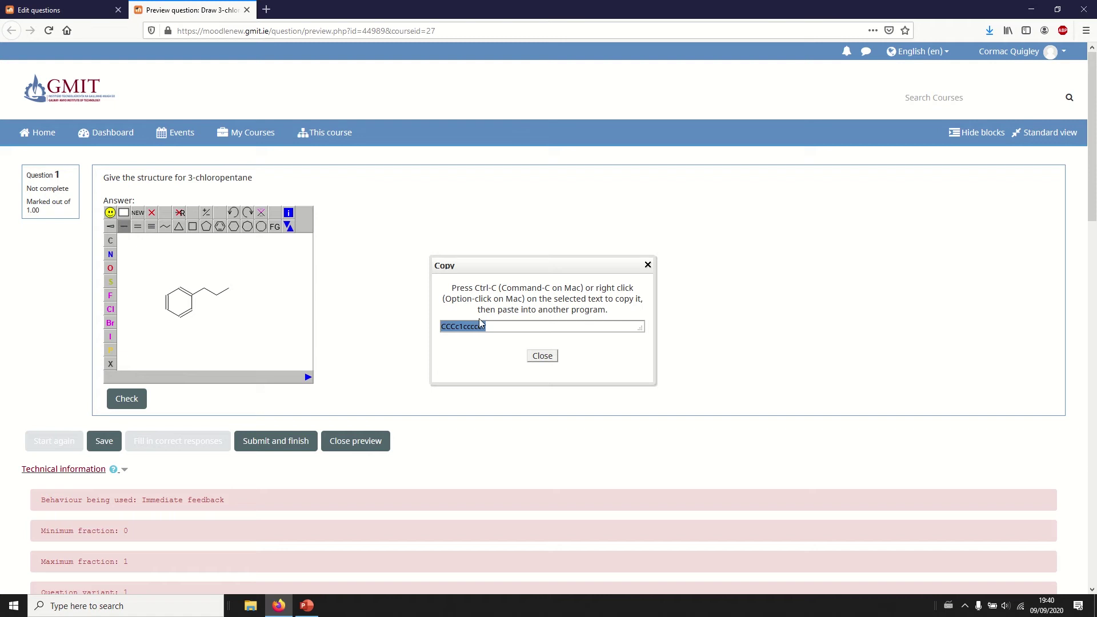
left_click(542, 355)
left_click(289, 227)
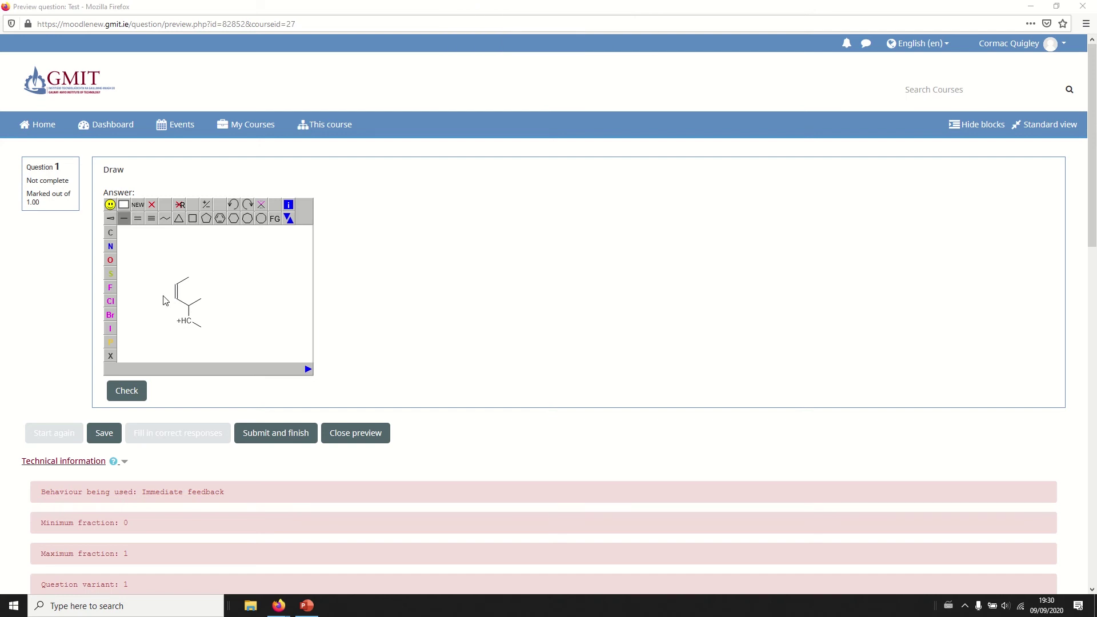
- Check the drawn cation, copy its Response summary SMILES, and switch back to the editing window
left_click(127, 391)
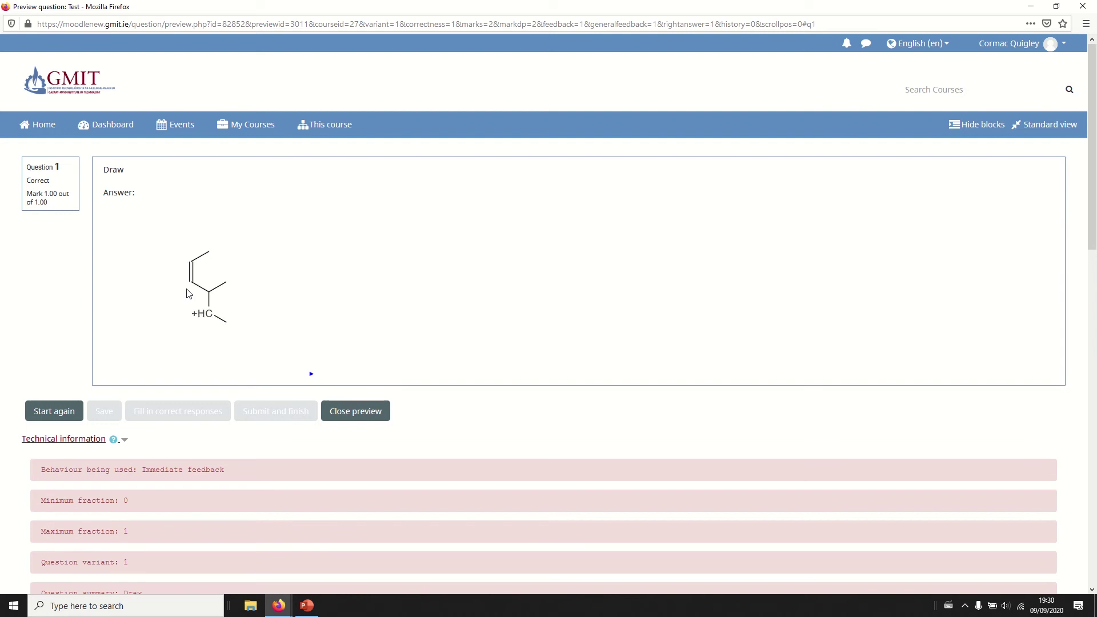
scroll(66, 286, "down", 5)
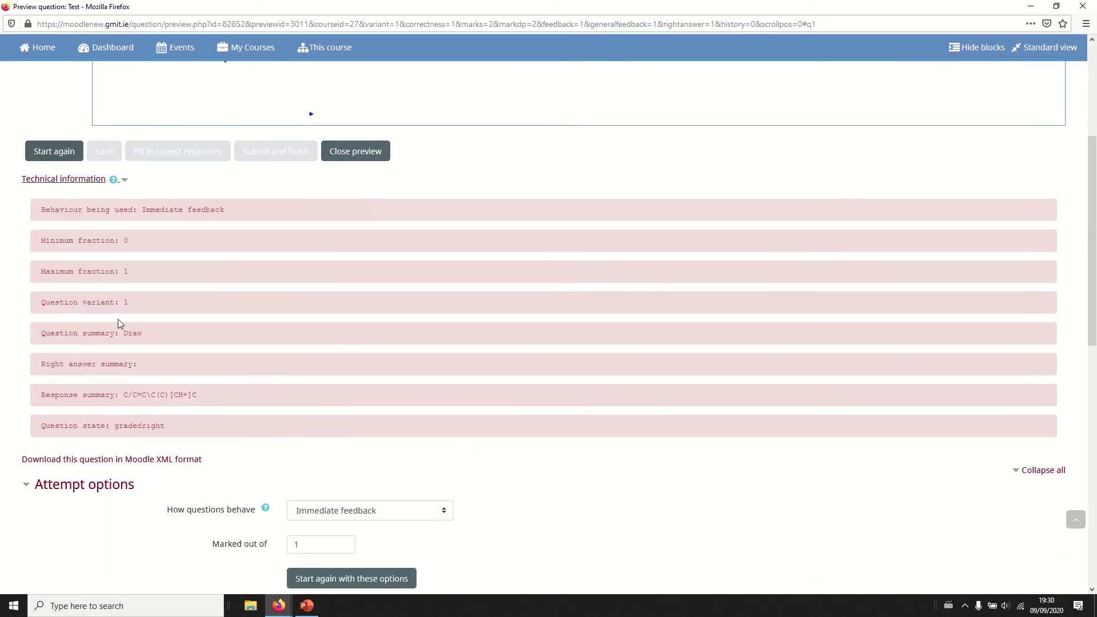
left_click_drag(208, 395, 122, 394)
key("ctrl+c")
key("alt+Tab")
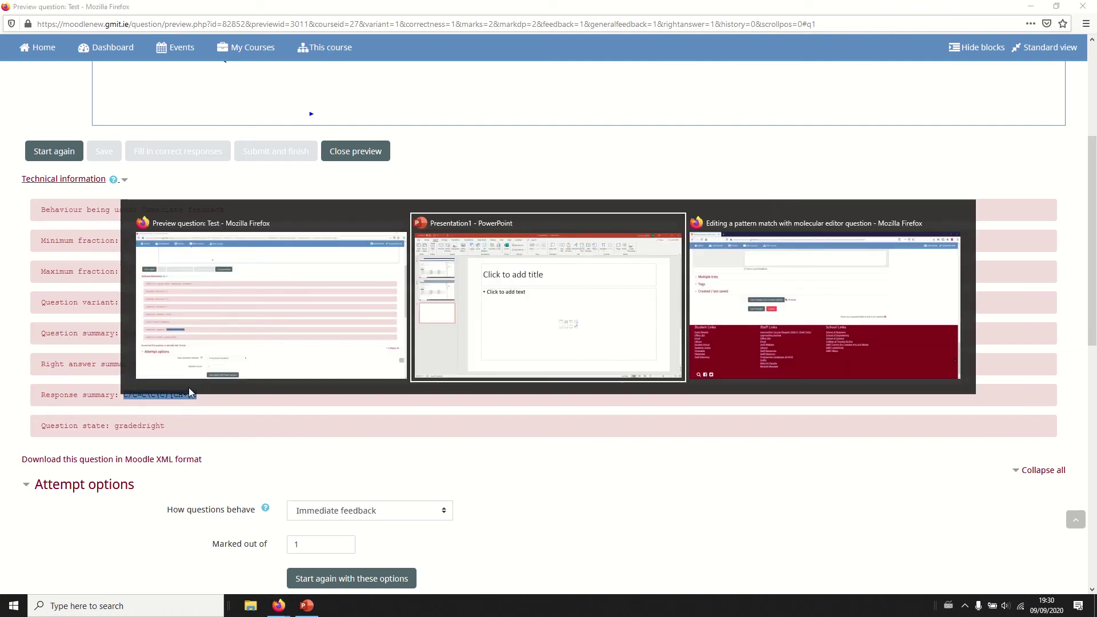
key("alt+Tab")
- Paste the cation's SMILES into Answer 1 right after 'match ('
scroll(224, 229, "up", 15)
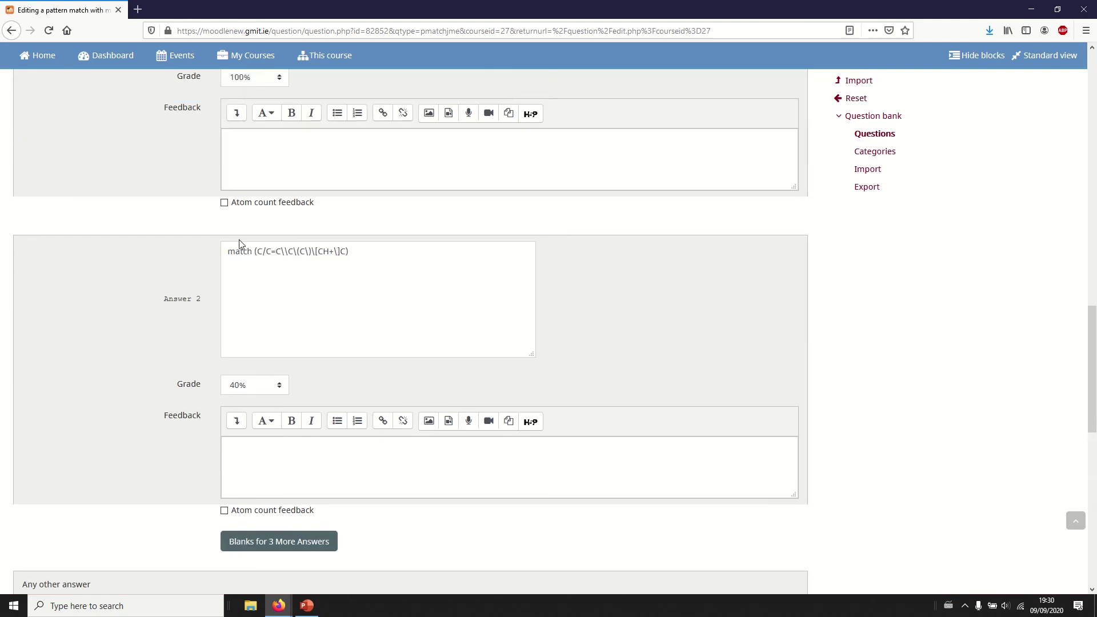
scroll(254, 293, "up", 2)
left_click(284, 293)
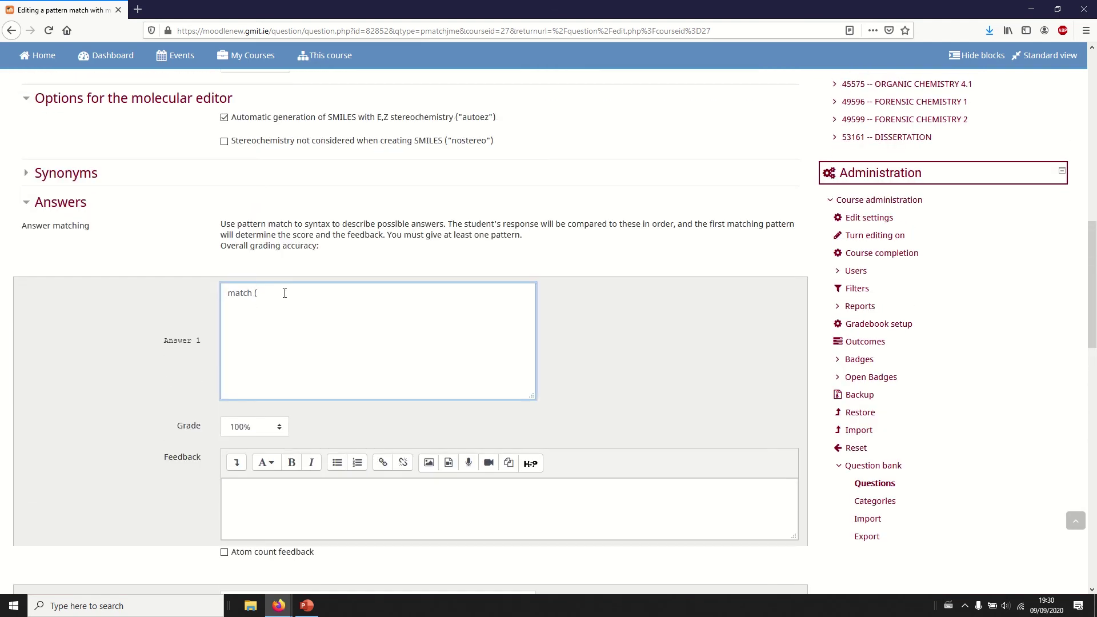
key("ctrl+v")
- Escape the slash, parentheses and square brackets in Answer 1 to give match (C/C=C\\C\(C\)\[CH+\]C)
left_click(290, 306)
type("\\")
key("Right")
key("Right")
type("\\")
key("Right")
type("\\C\\")
type("\\")
scroll(143, 261, "down", 15)
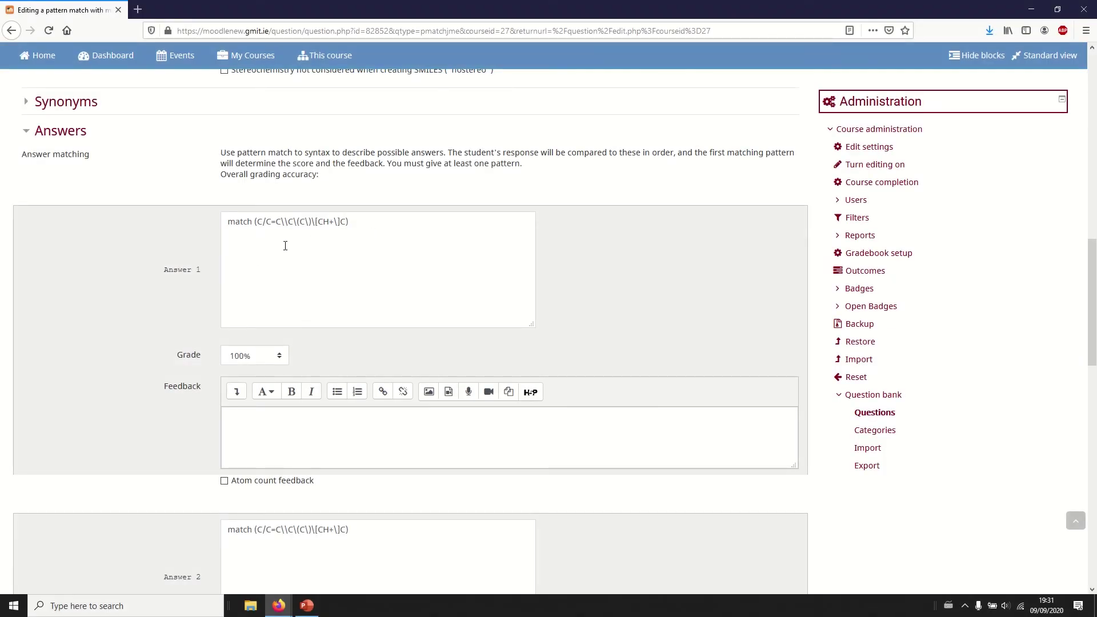
- Remove the backslash before ] in Answer 1 and save changes, staying in the editor
left_click(337, 223)
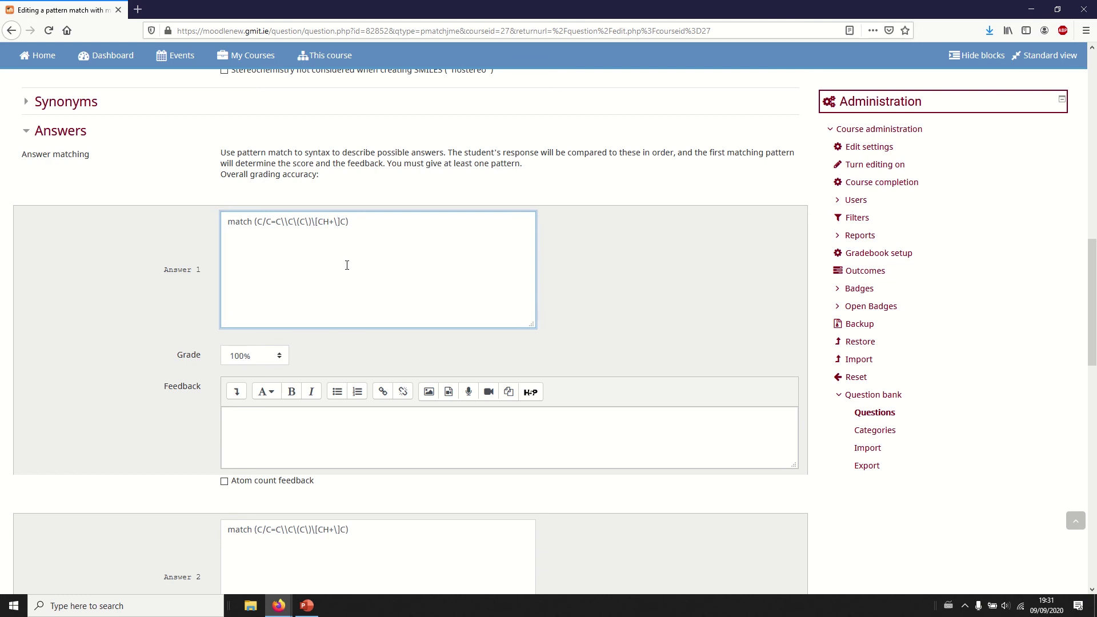
key("BackSpace")
scroll(339, 244, "down", 15)
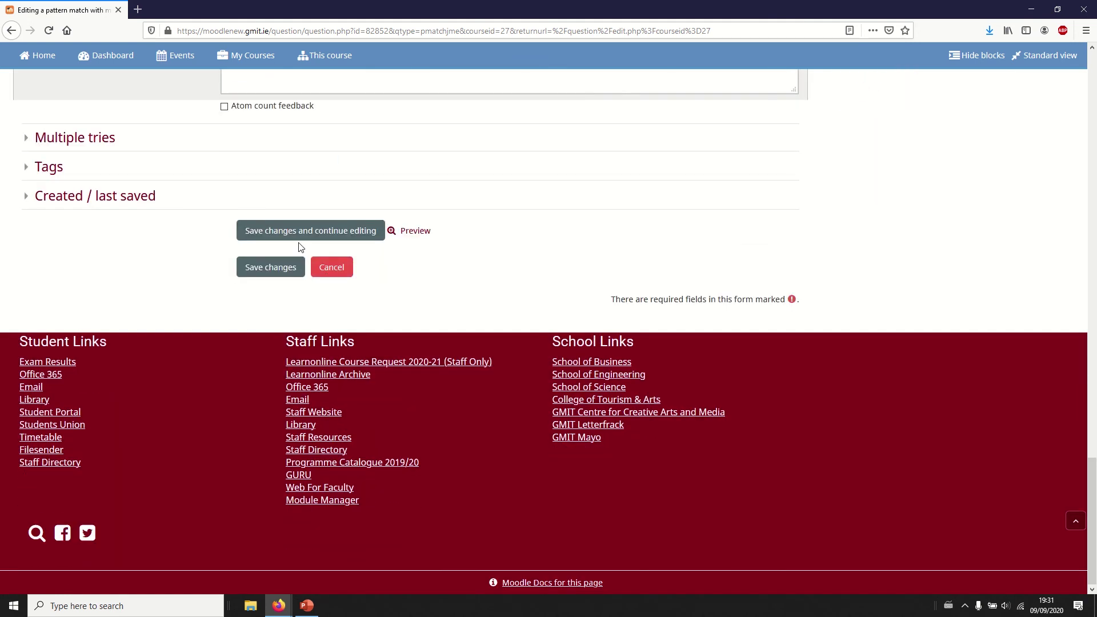
left_click(300, 244)
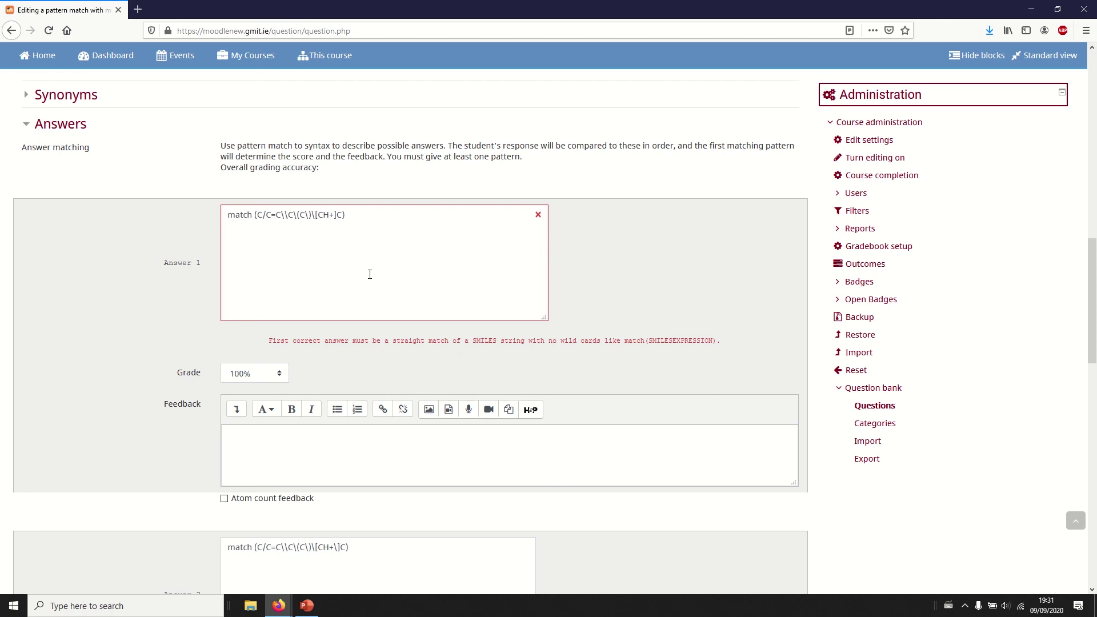
- Re-insert the backslash after [CH+ in Answer 1
left_click(333, 219)
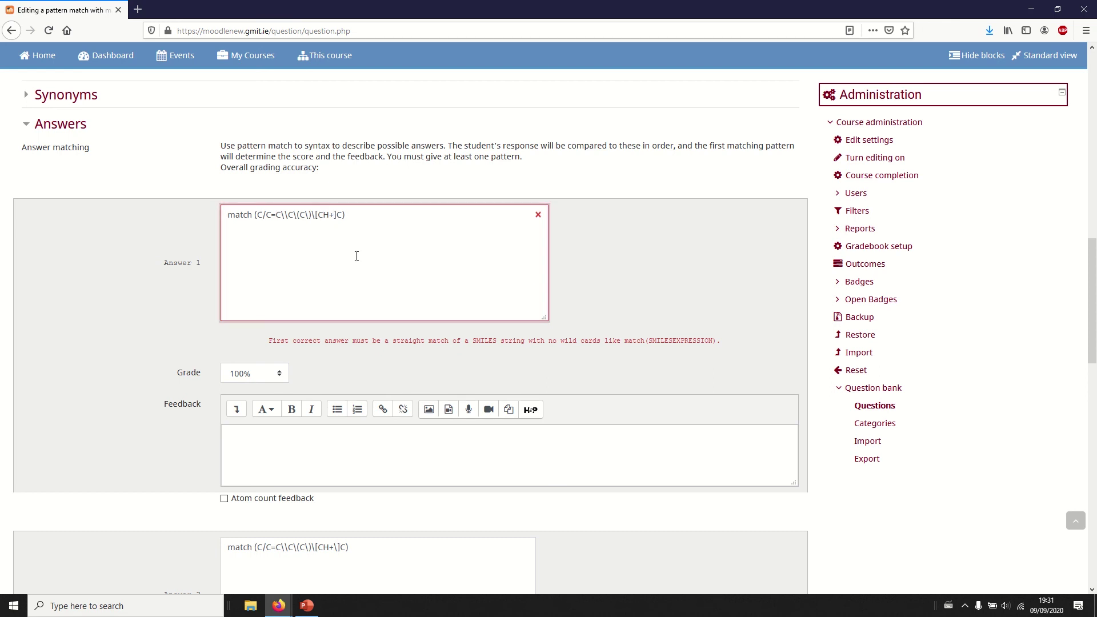
type("\\")
scroll(377, 226, "down", 4)
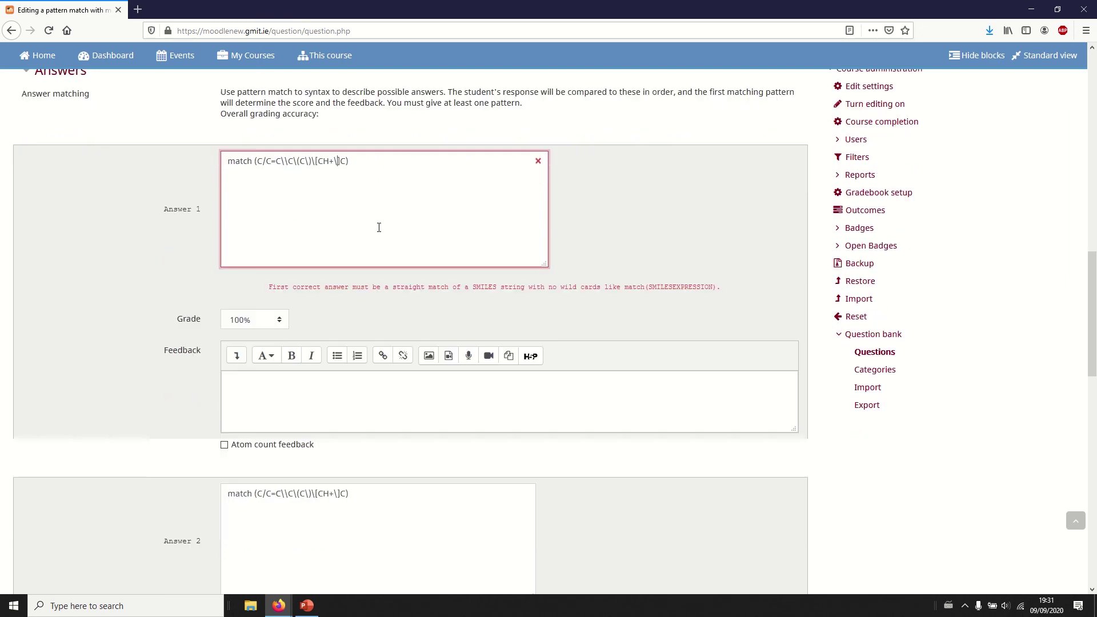
scroll(277, 129, "up", 2)
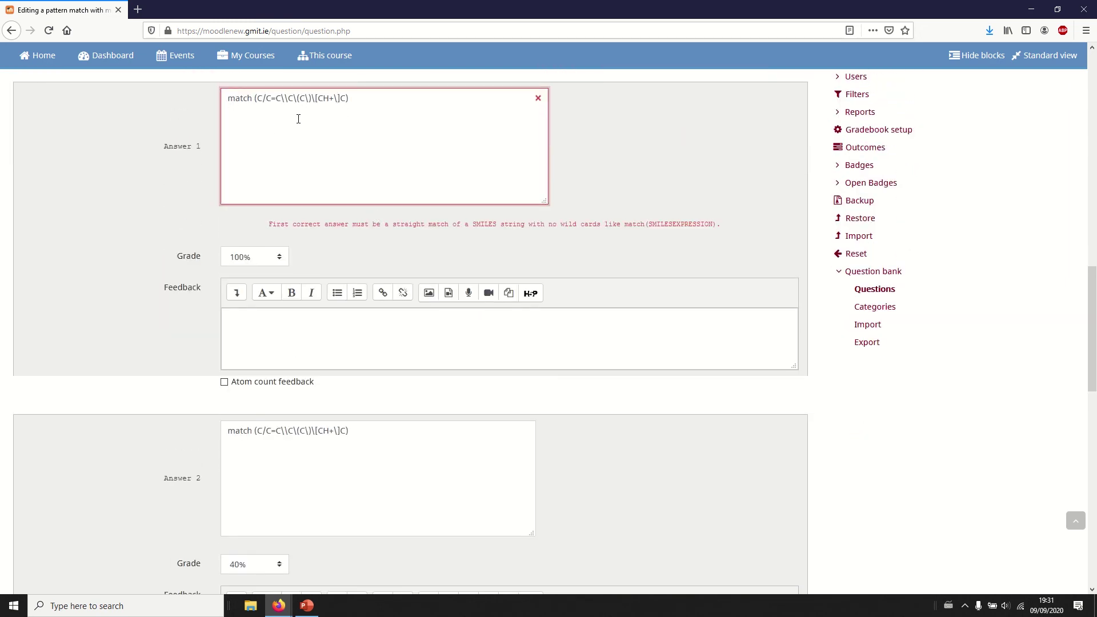
scroll(274, 385, "down", 2)
- Delete the backslash before (C\) in Answer 2 and save changes, staying in the editor
left_click(319, 320)
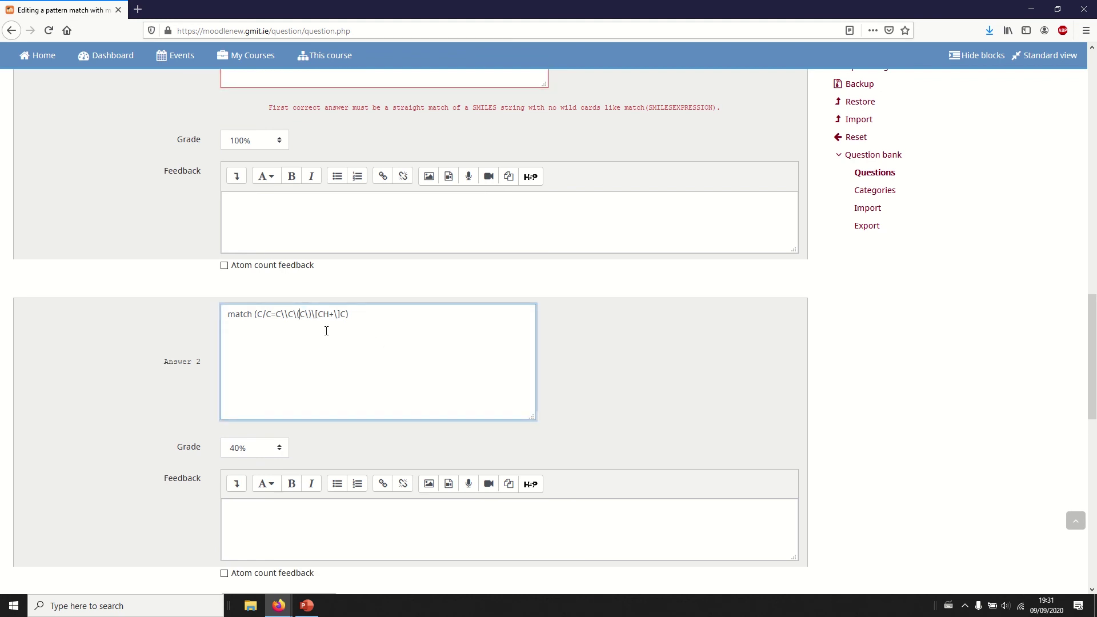
key("BackSpace")
scroll(296, 337, "down", 10)
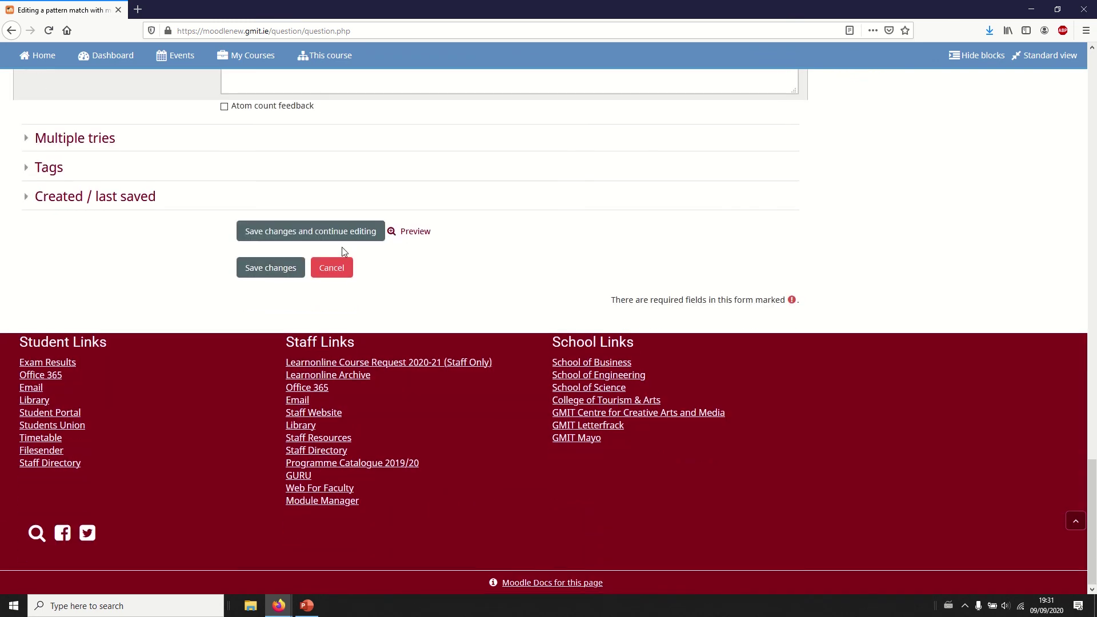
left_click(337, 238)
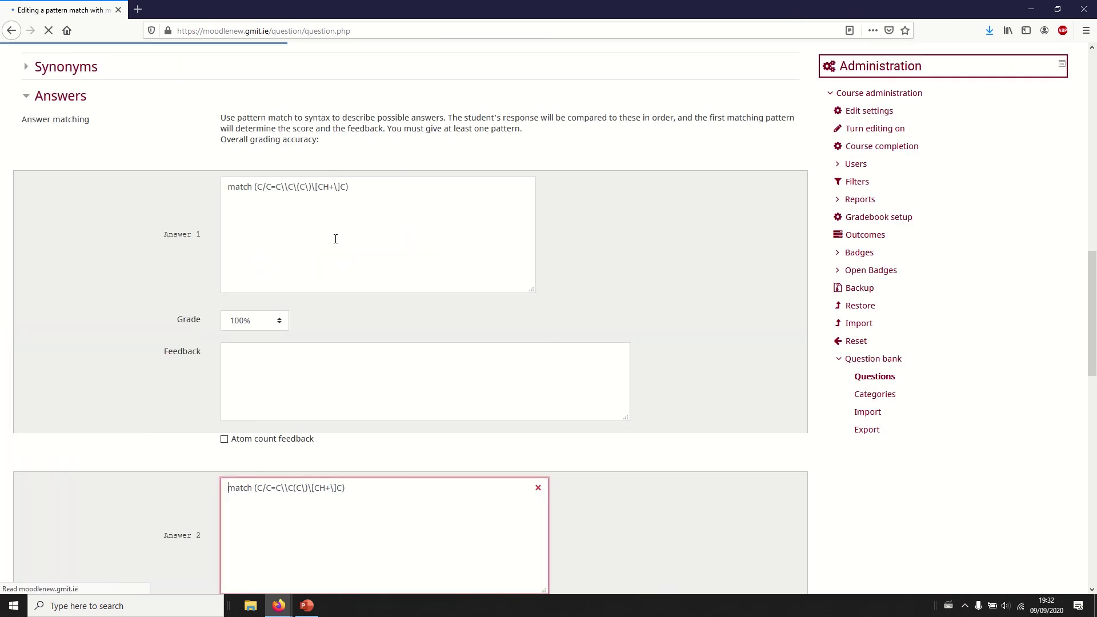
- Review Answer 2's 'Missing closing bracket in code fragment' error
scroll(286, 217, "down", 5)
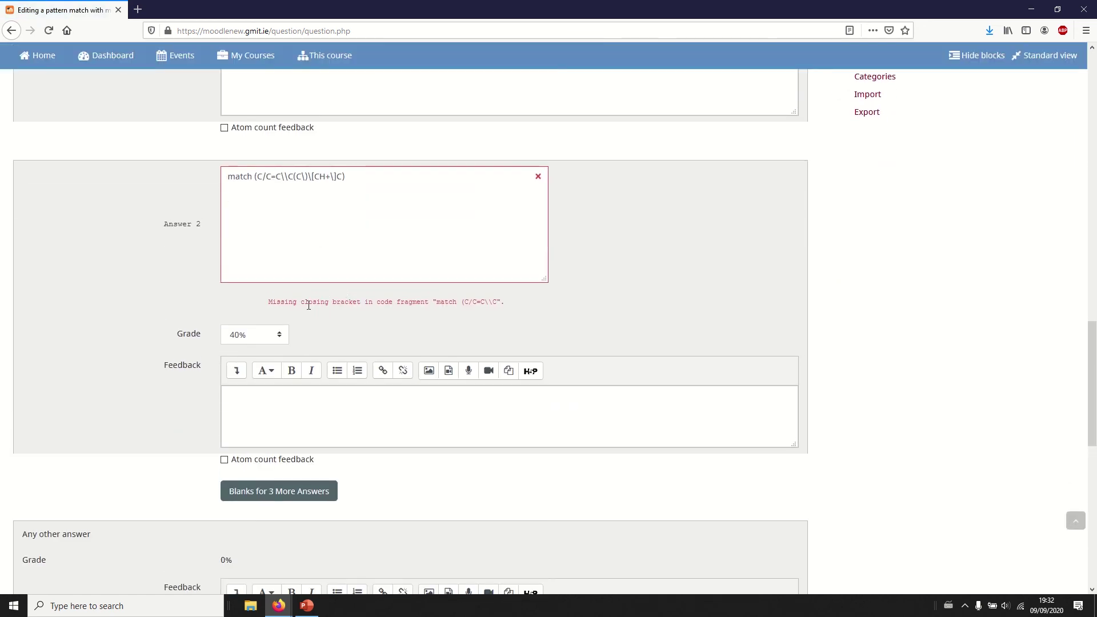
left_click_drag(272, 302, 498, 302)
left_click(482, 301)
left_click(498, 302)
scroll(446, 208, "up", 5)
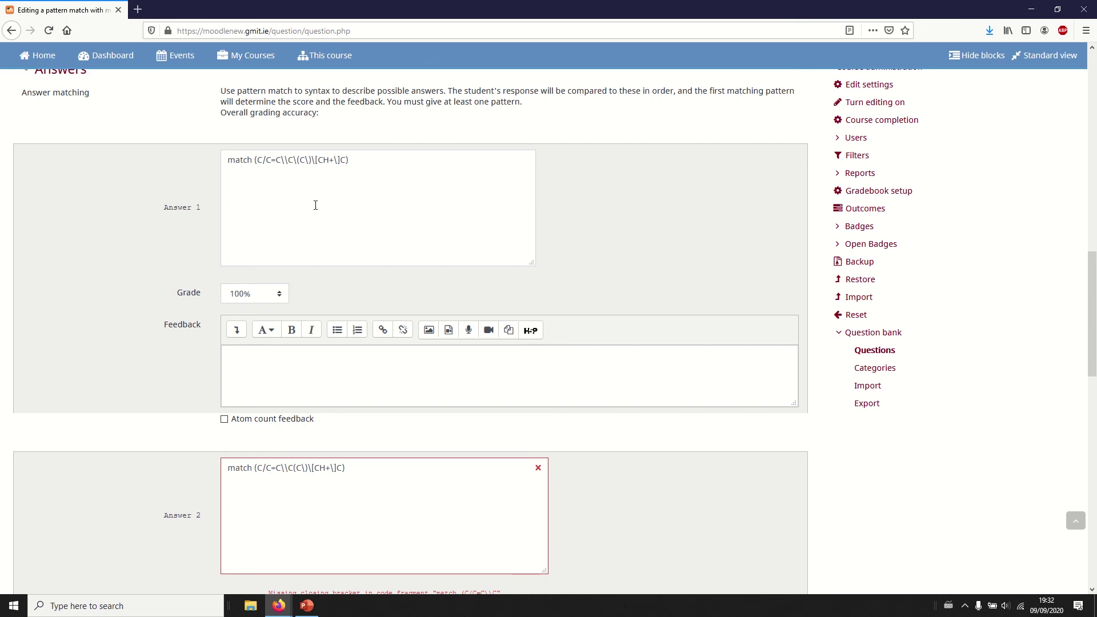
scroll(328, 287, "down", 4)
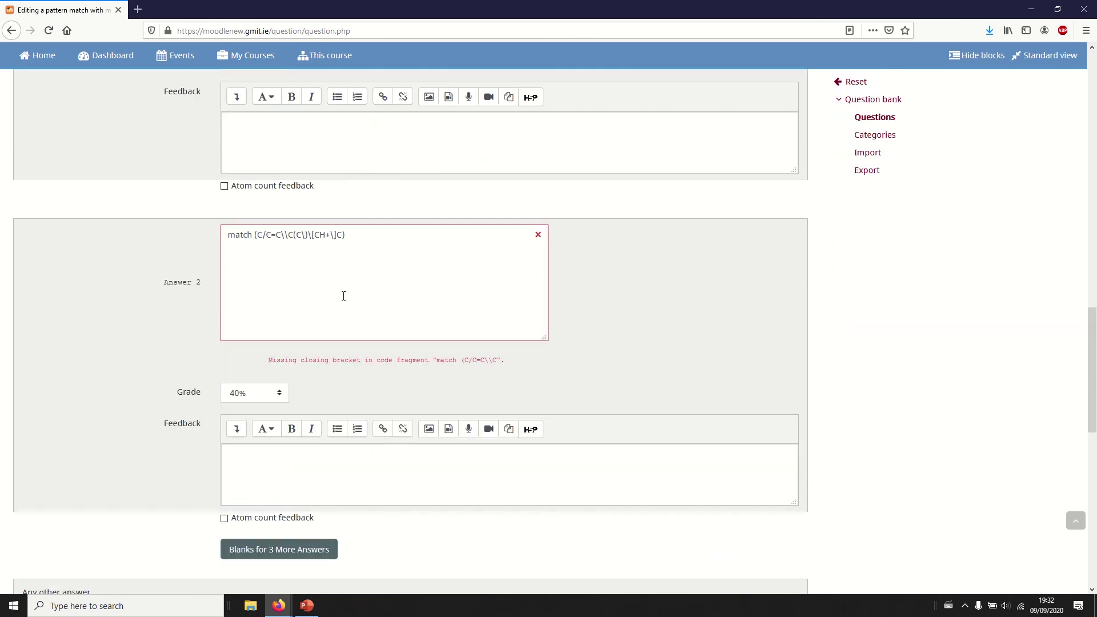
scroll(341, 276, "up", 12)
scroll(341, 276, "up", 5)
- Scroll down the Test question editing form
scroll(366, 283, "down", 1)
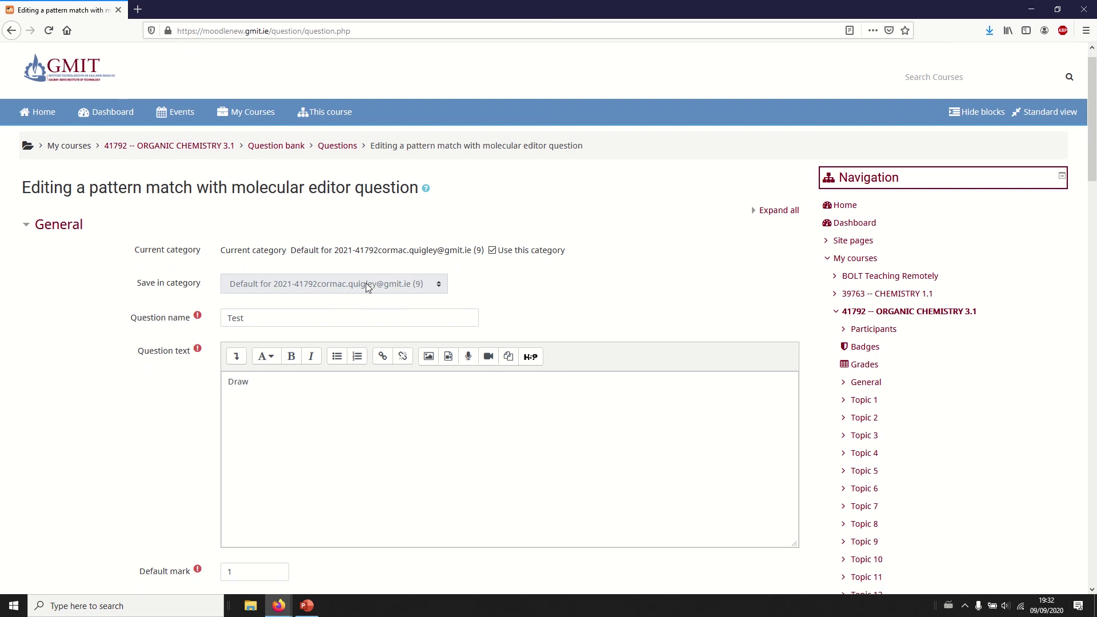